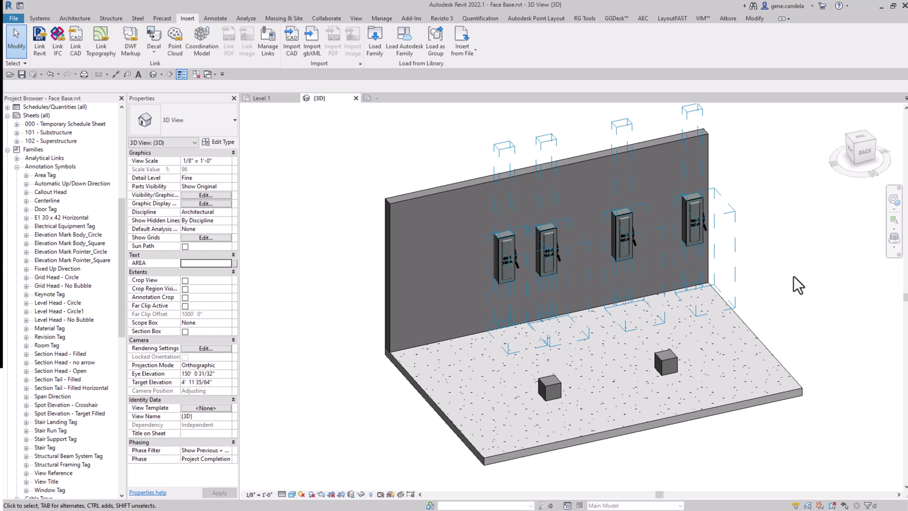
# Select the front and back cubes in turn to compare the hosted Level 1 cube with the non-hosted one
pyautogui.click(551, 388)
pyautogui.press('Escape')
pyautogui.click(666, 364)
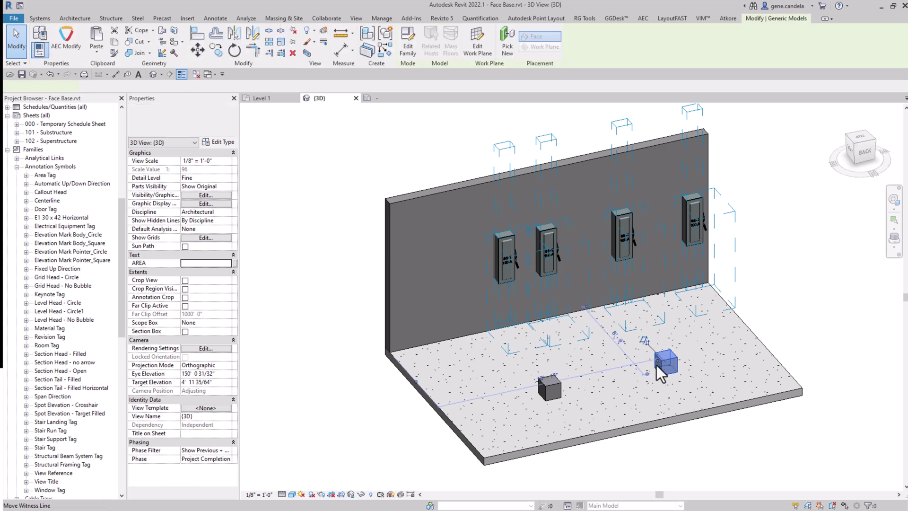
pyautogui.click(561, 391)
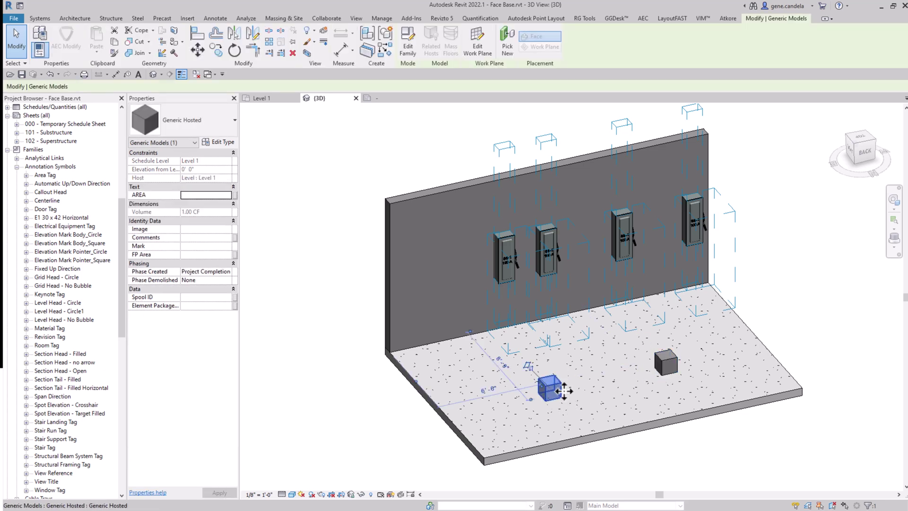
pyautogui.click(659, 365)
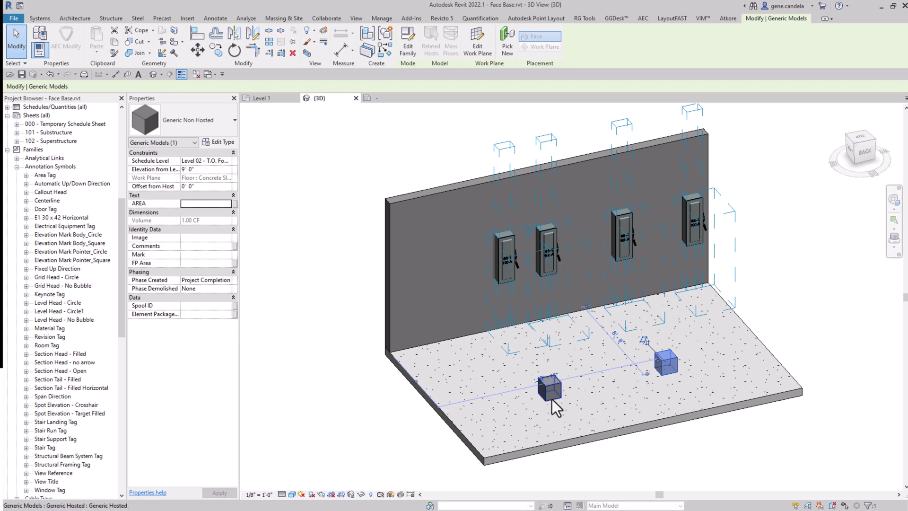
pyautogui.click(562, 393)
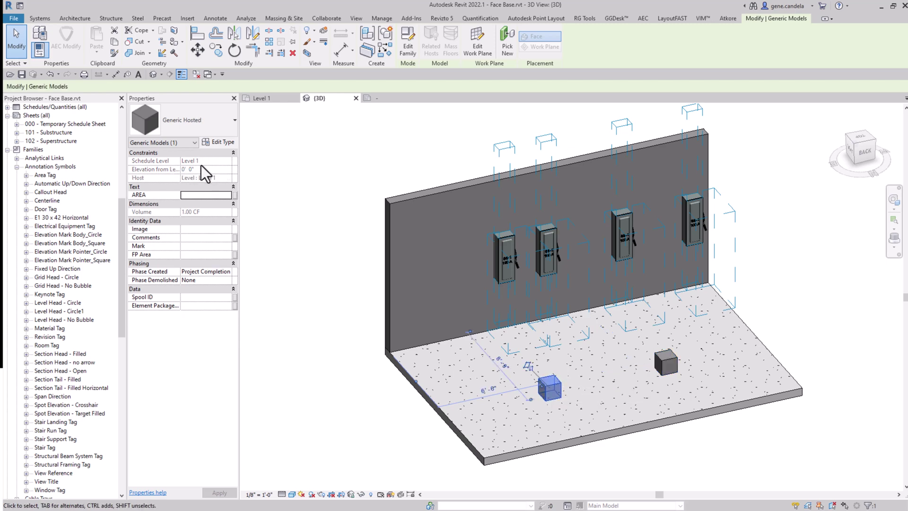
# Create a similar hosted cube on the left side of the slab
pyautogui.rightClick(556, 388)
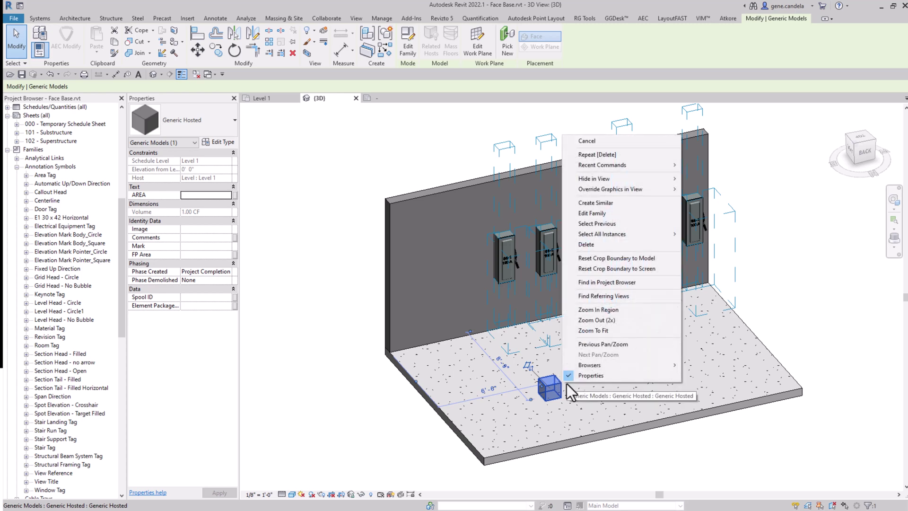
pyautogui.click(591, 203)
pyautogui.click(466, 371)
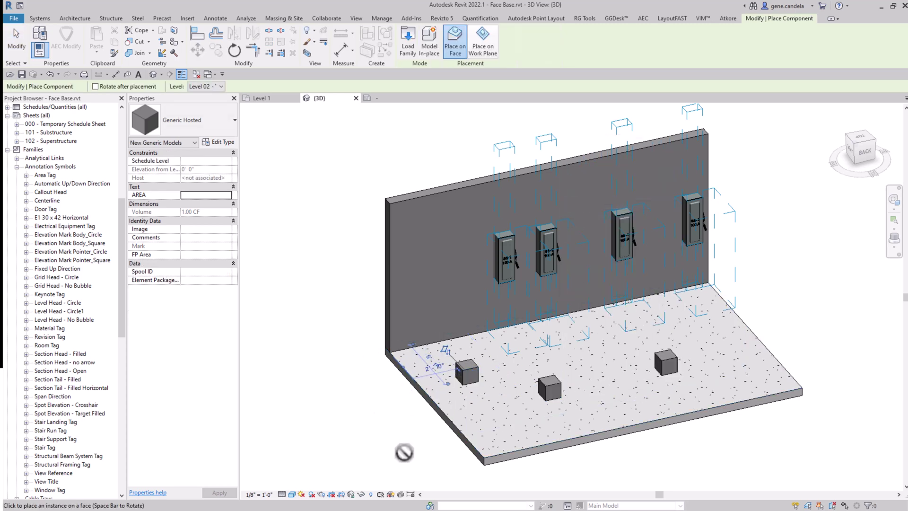
pyautogui.press('Escape')
pyautogui.click(467, 371)
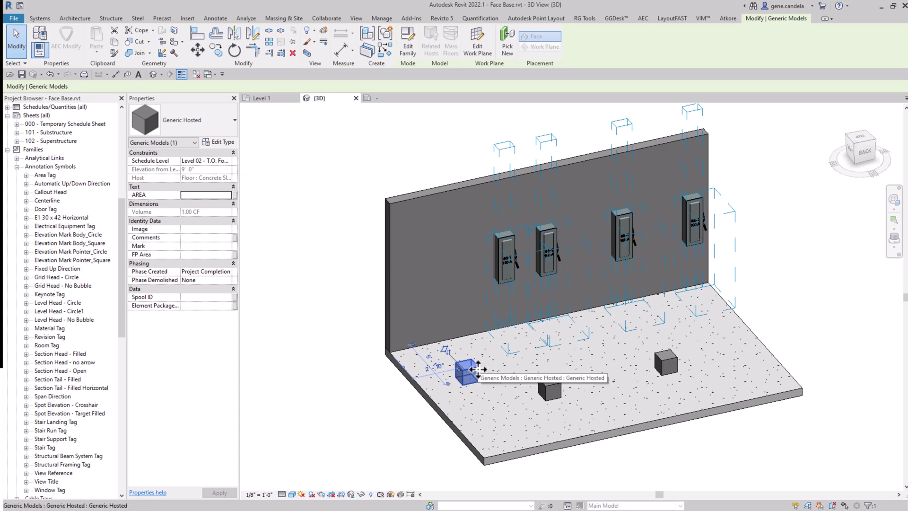
# Place another hosted cube at the slab's front left, relative to Level 1
pyautogui.rightClick(479, 370)
pyautogui.click(512, 189)
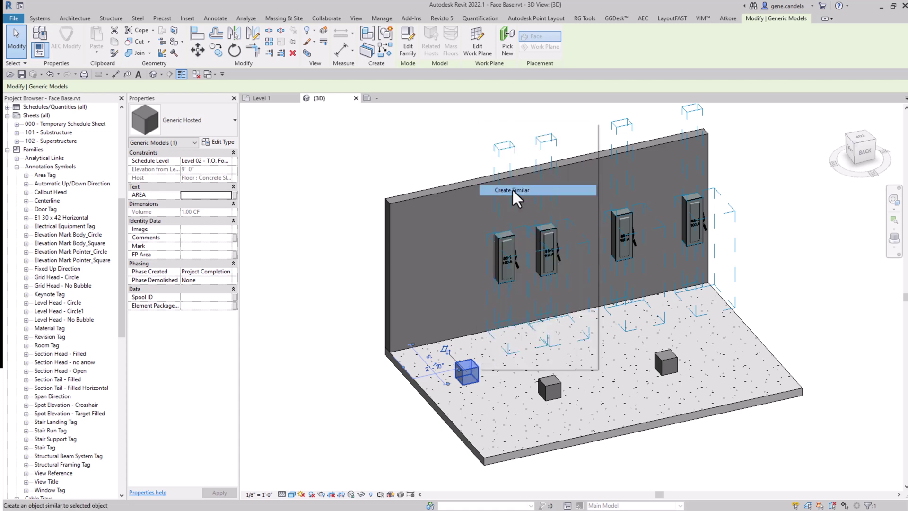
pyautogui.click(221, 86)
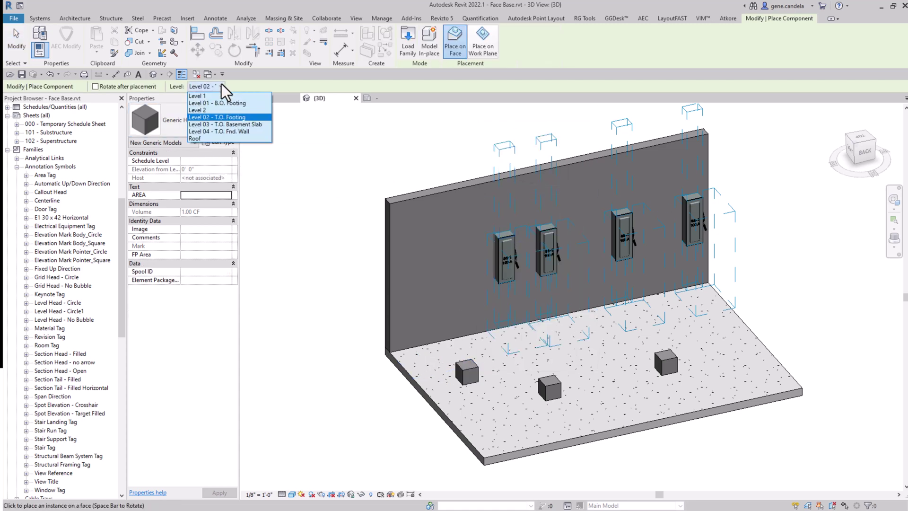
pyautogui.click(200, 97)
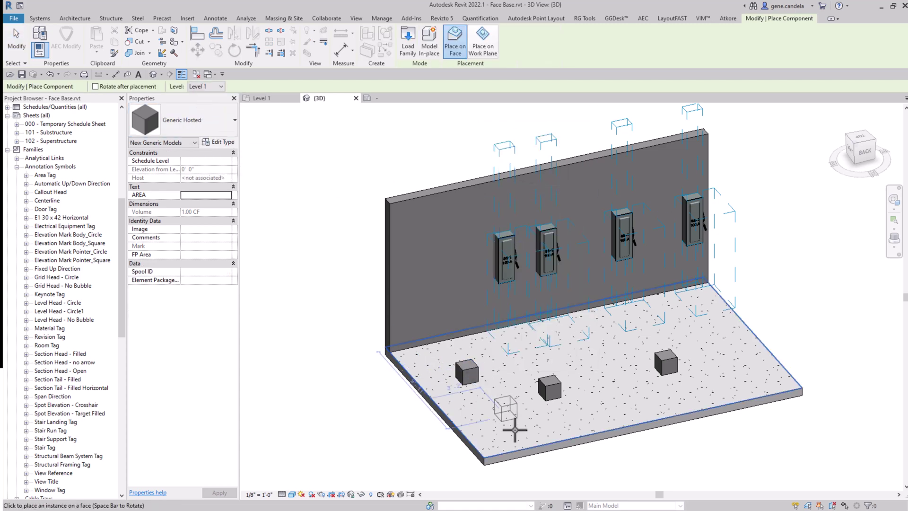
pyautogui.press('Escape')
pyautogui.click(572, 438)
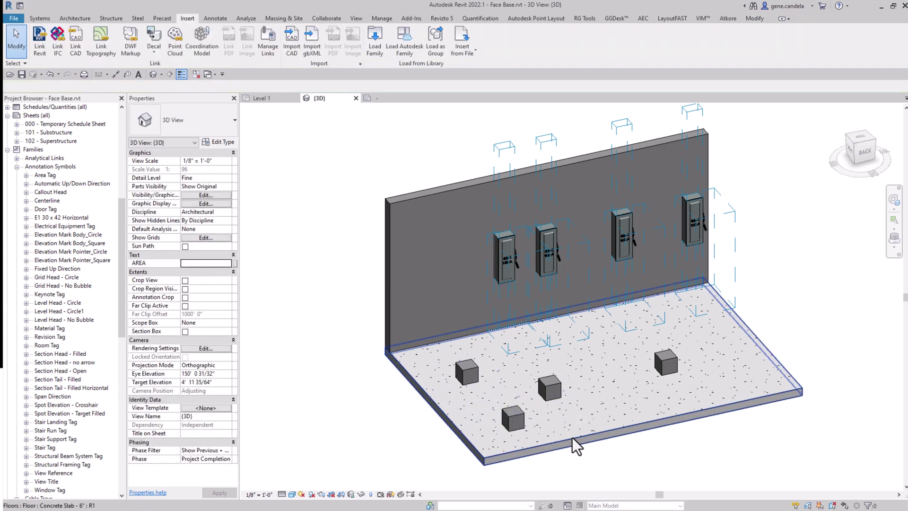
# Add a third hosted cube near the front centre of the slab
pyautogui.click(516, 418)
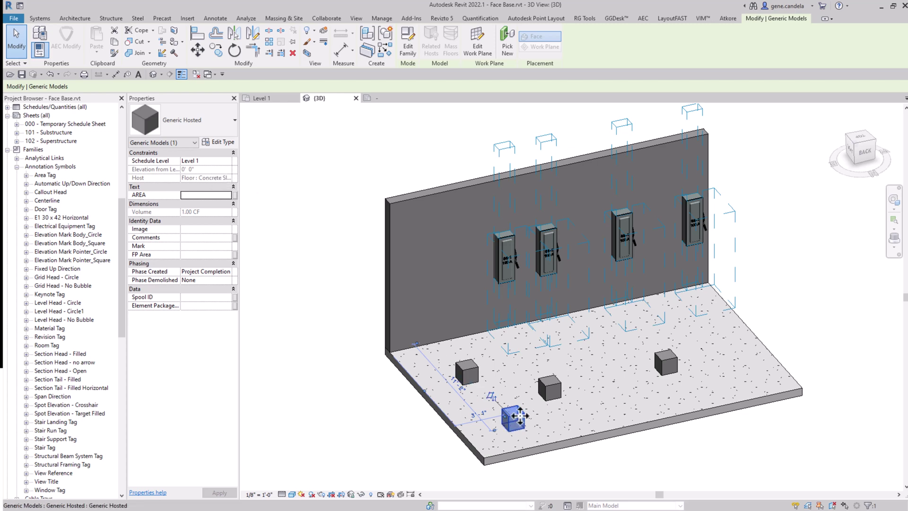
pyautogui.rightClick(516, 416)
pyautogui.click(549, 234)
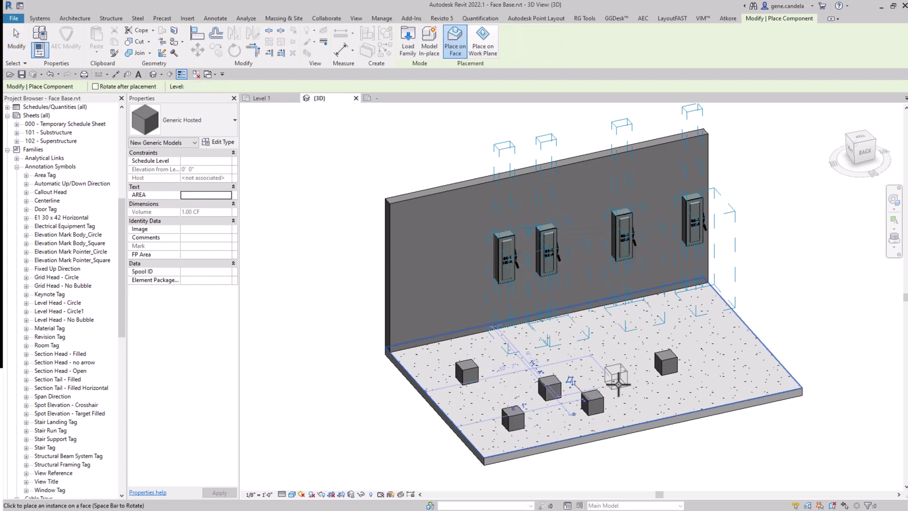
pyautogui.click(589, 405)
pyautogui.press('Escape')
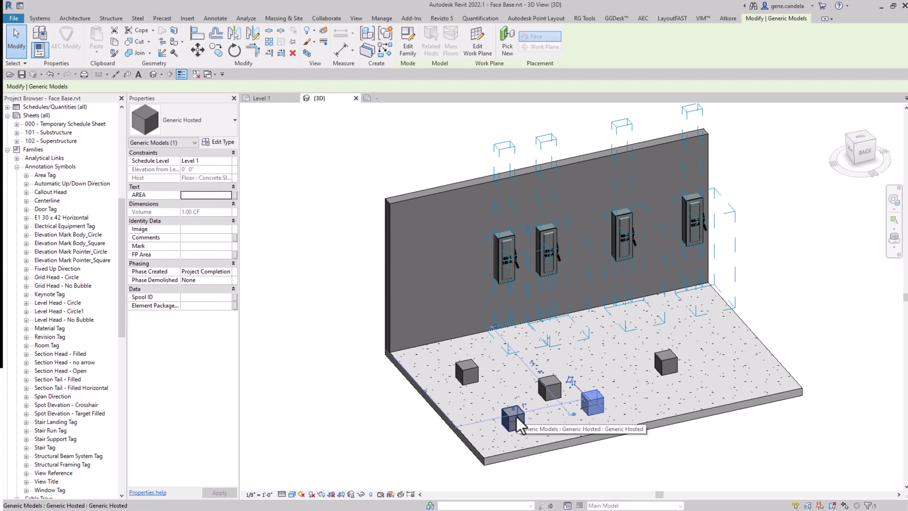
pyautogui.moveTo(604, 393); pyautogui.dragTo(470, 369)
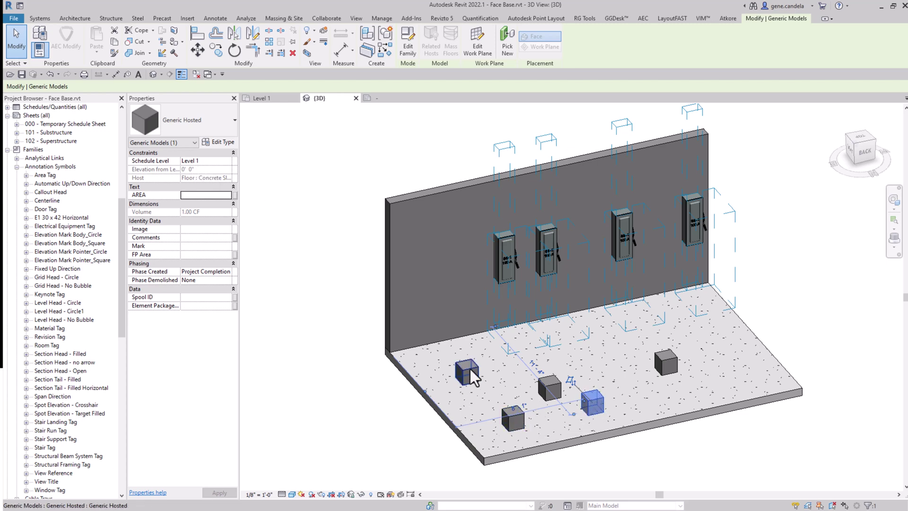
# View the slab from the Top and zoom in on the cubes
pyautogui.press('Escape')
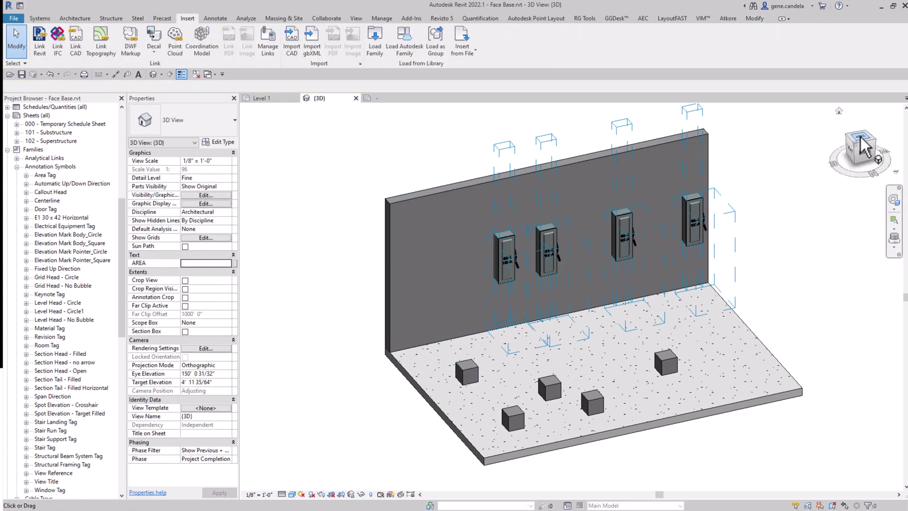
pyautogui.click(861, 137)
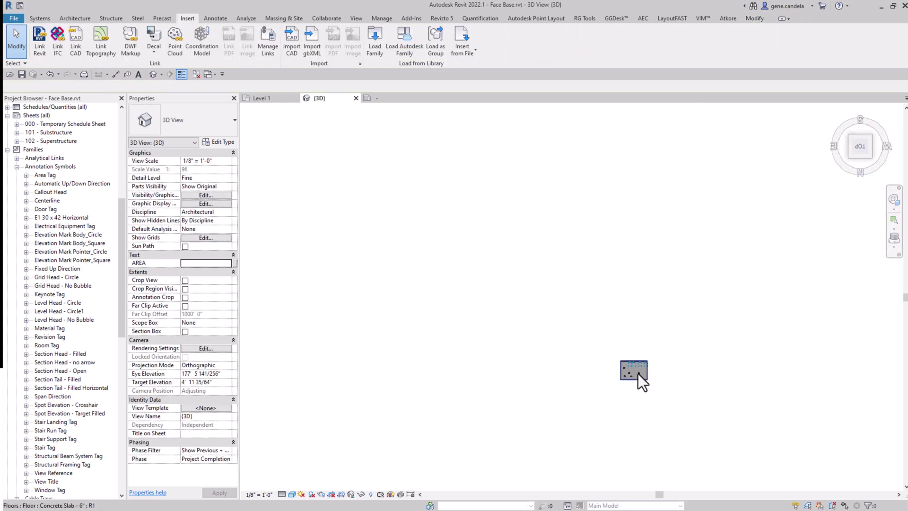
pyautogui.scroll(8, 626, 386)
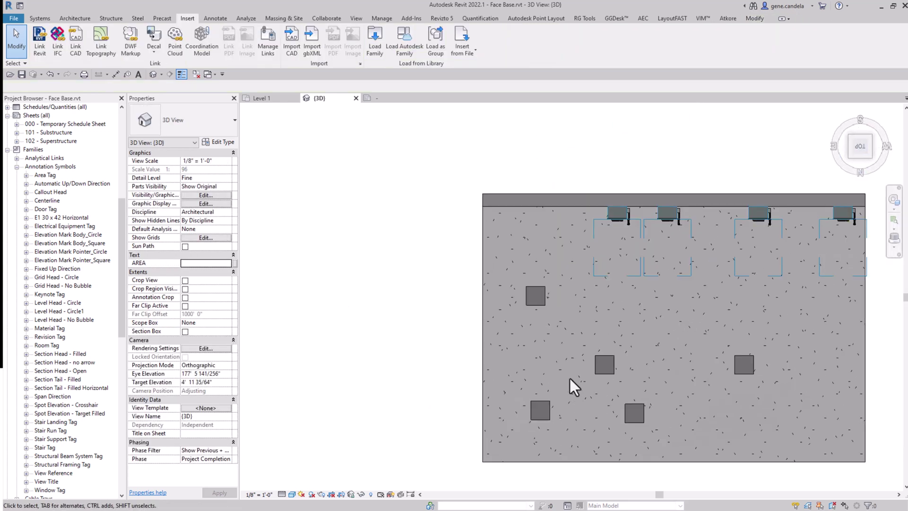
# Try Create Similar with Rotate after placement on the front-left cube, then cancel
pyautogui.click(548, 415)
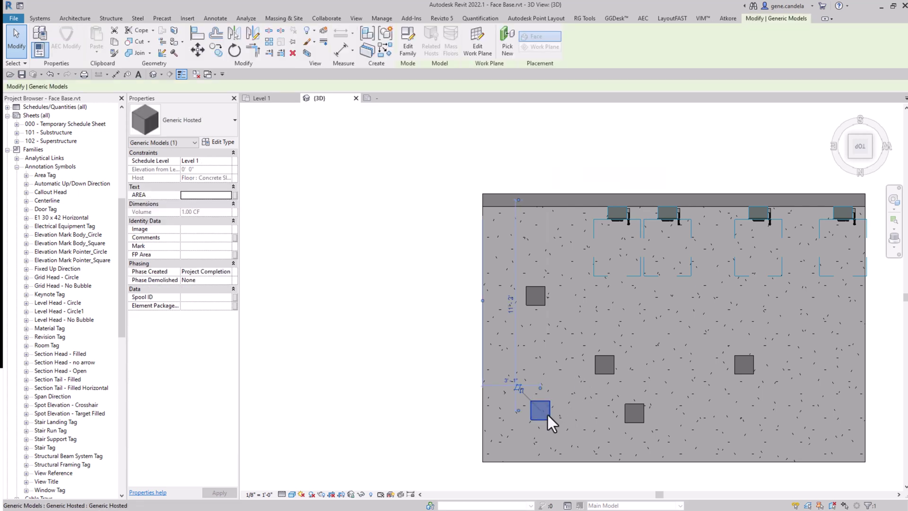
pyautogui.rightClick(547, 415)
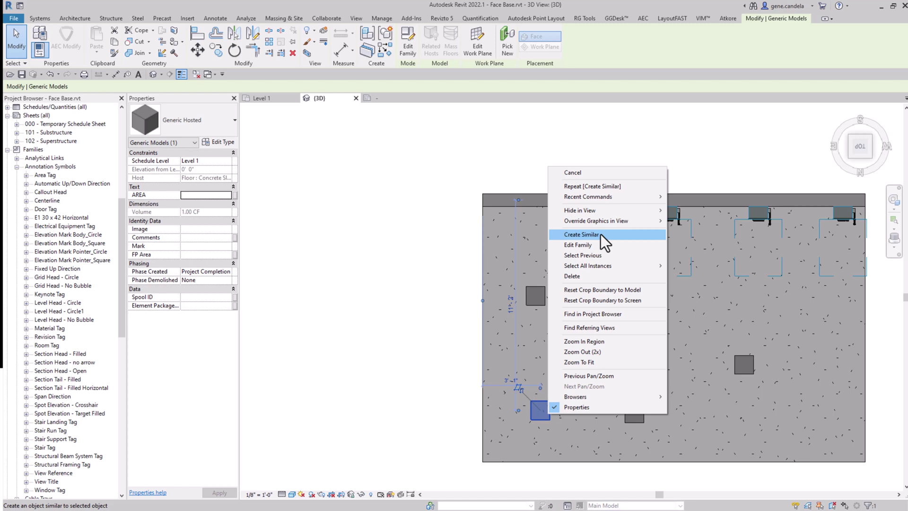
pyautogui.click(601, 234)
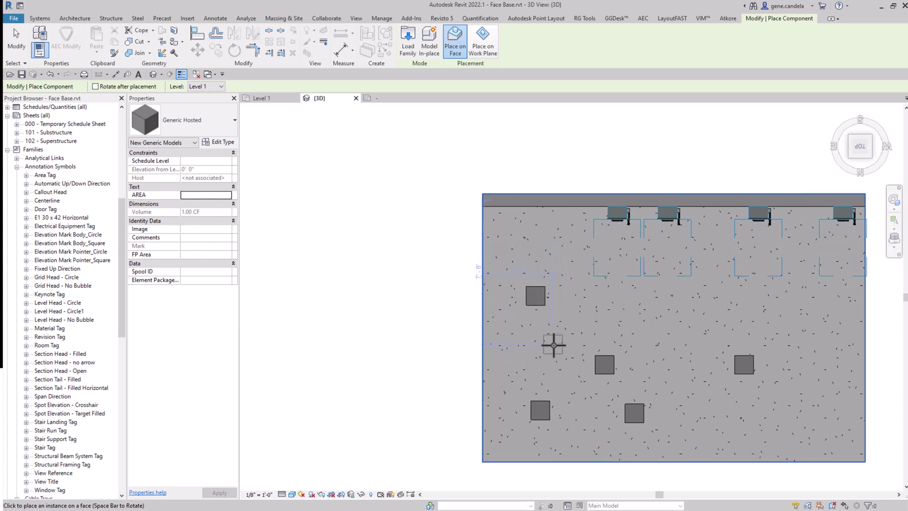
pyautogui.click(95, 86)
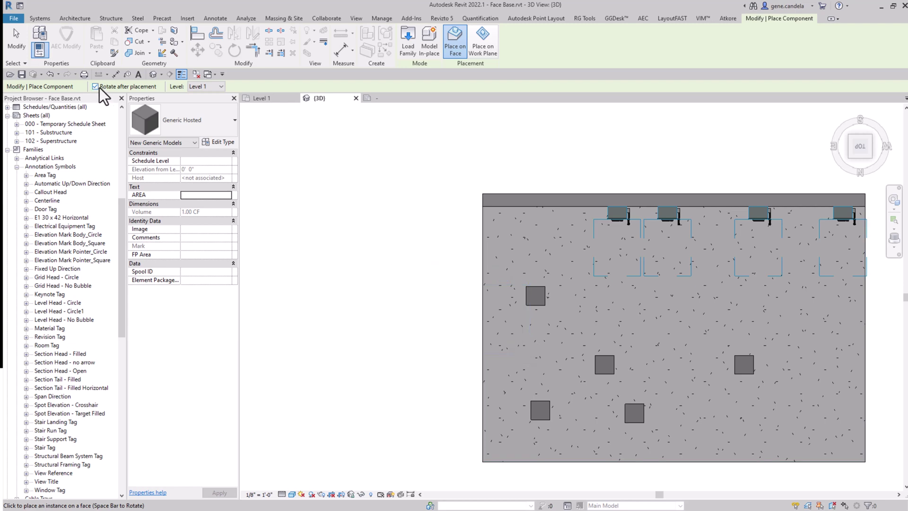
pyautogui.press('Escape')
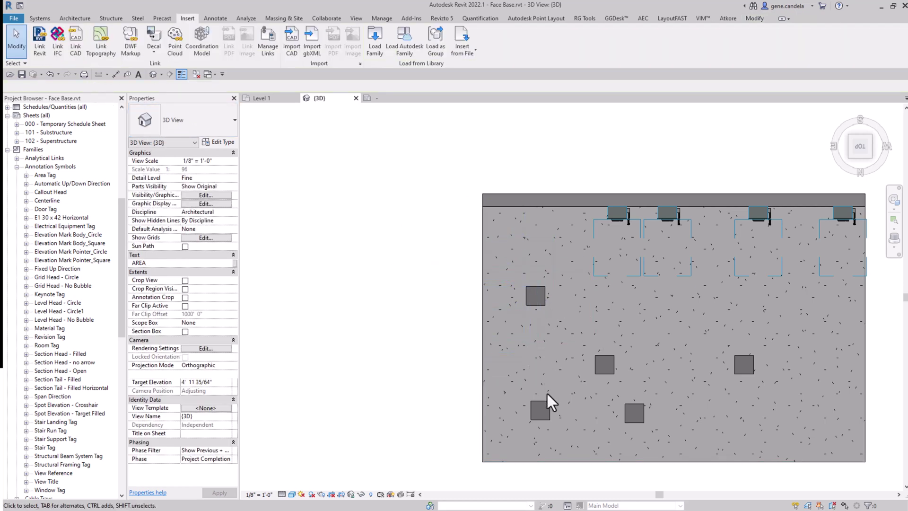
pyautogui.click(540, 409)
pyautogui.press('Escape')
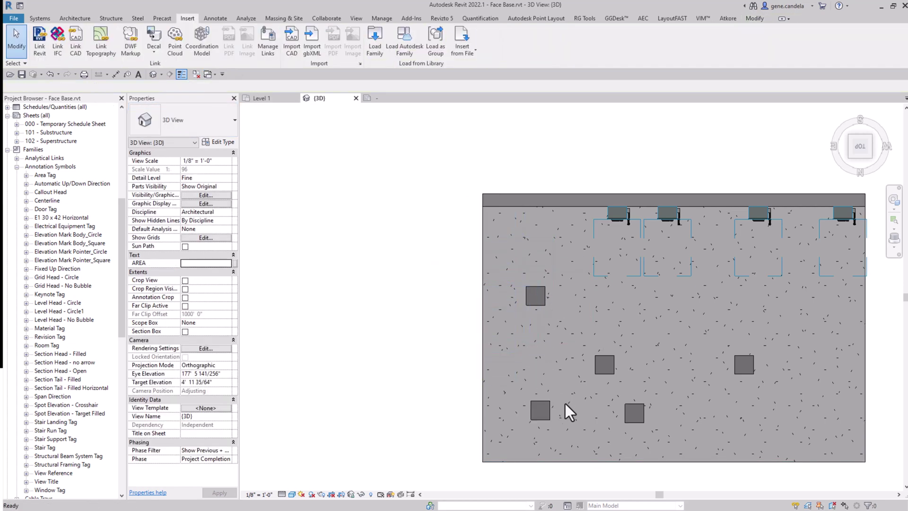
pyautogui.click(542, 411)
# Place a new hosted cube on the slab's left side, rotated 45°
pyautogui.rightClick(548, 412)
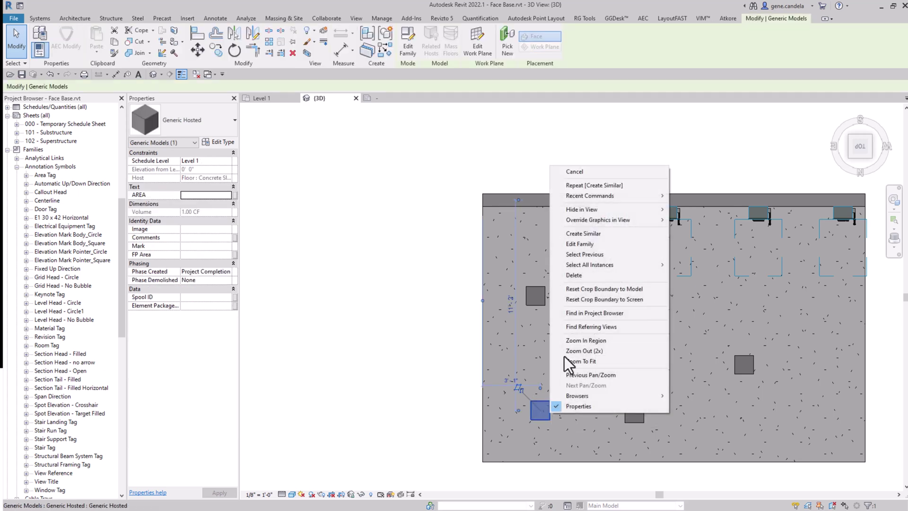
pyautogui.click(583, 233)
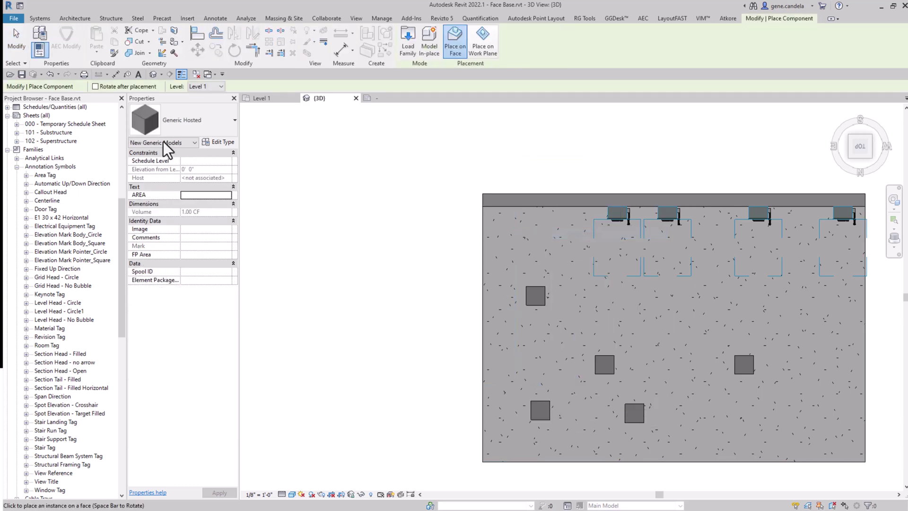
pyautogui.click(95, 86)
pyautogui.click(537, 347)
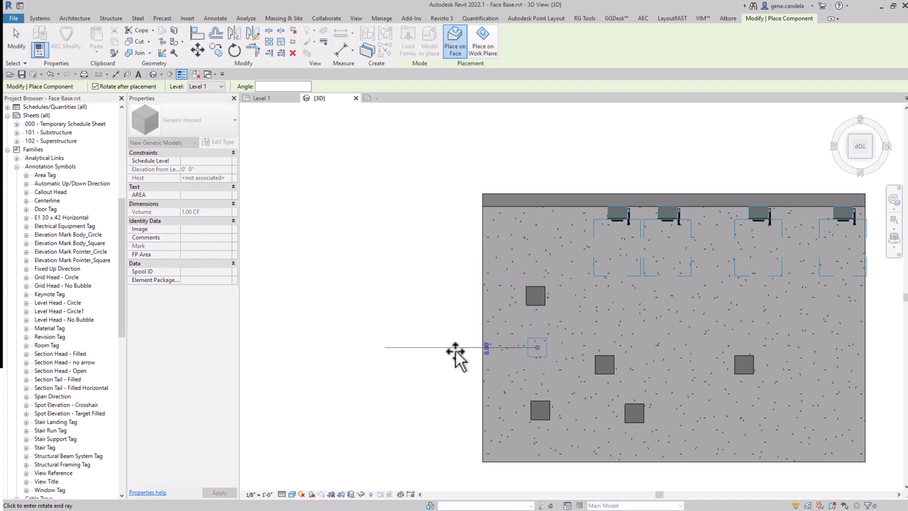
pyautogui.click(455, 434)
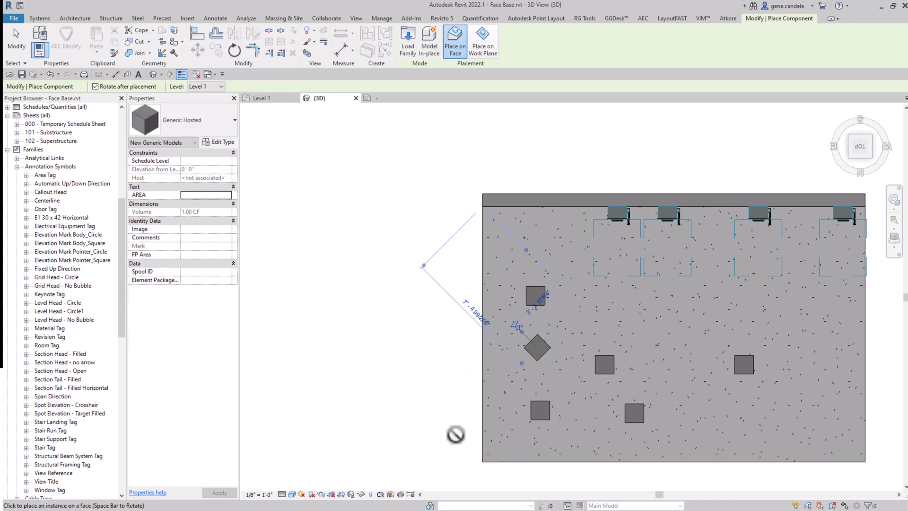
pyautogui.press('Escape')
pyautogui.press('Escape')
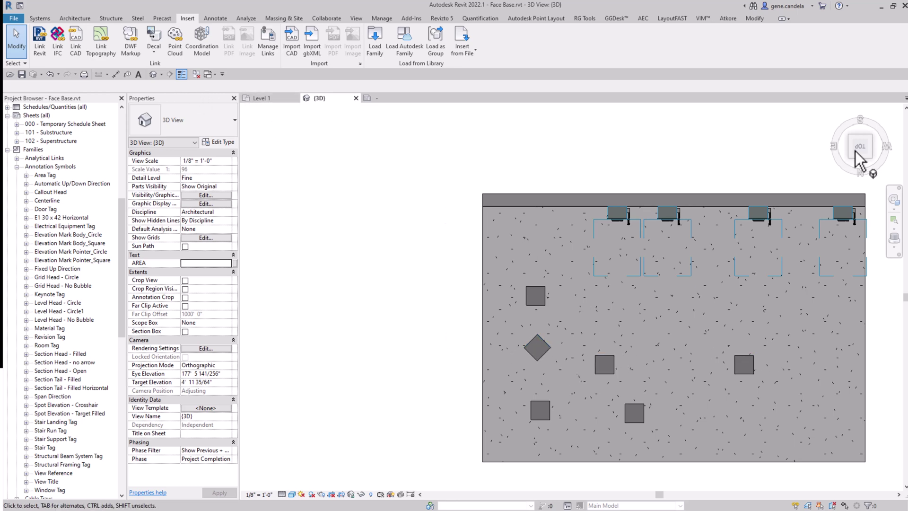
# Return to the Home 3D view and select the non-hosted cube at the back right
pyautogui.click(839, 112)
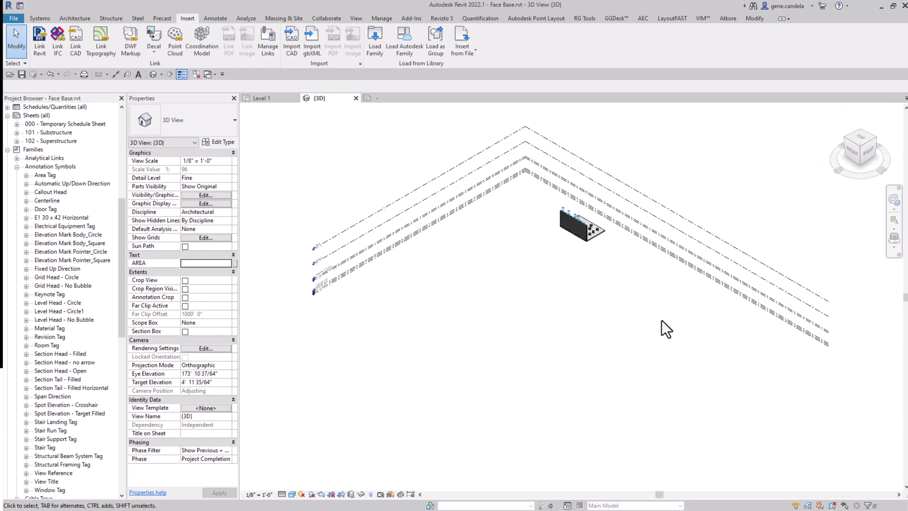
pyautogui.scroll(5, 605, 211)
pyautogui.scroll(4, 605, 211)
pyautogui.click(627, 229)
pyautogui.keyDown('shift'); pyautogui.moveTo(683, 298); pyautogui.dragTo(594, 311, button='middle'); pyautogui.keyUp('shift')
pyautogui.scroll(2, 604, 416)
pyautogui.press('Escape')
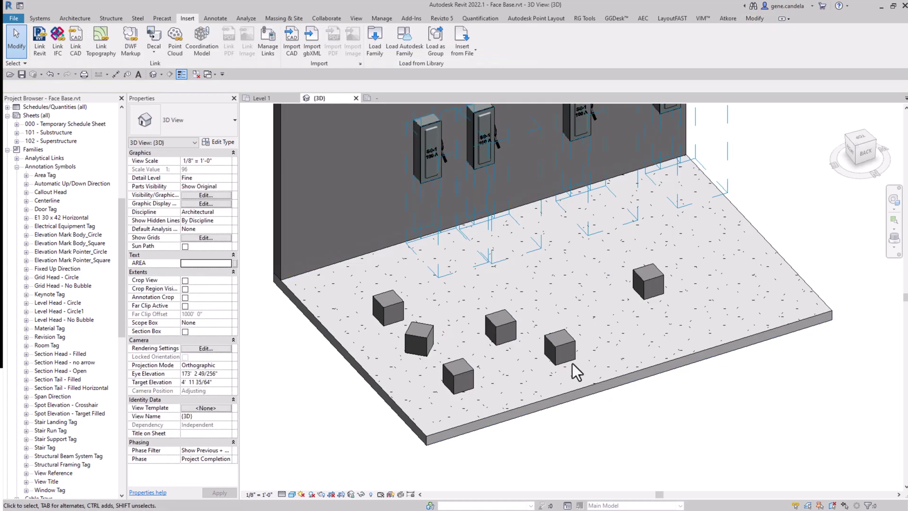
pyautogui.click(573, 353)
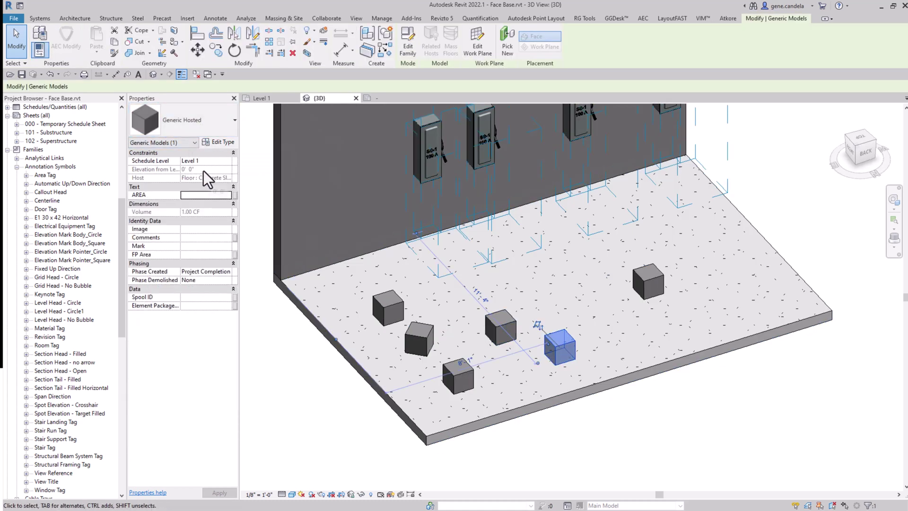
pyautogui.click(683, 425)
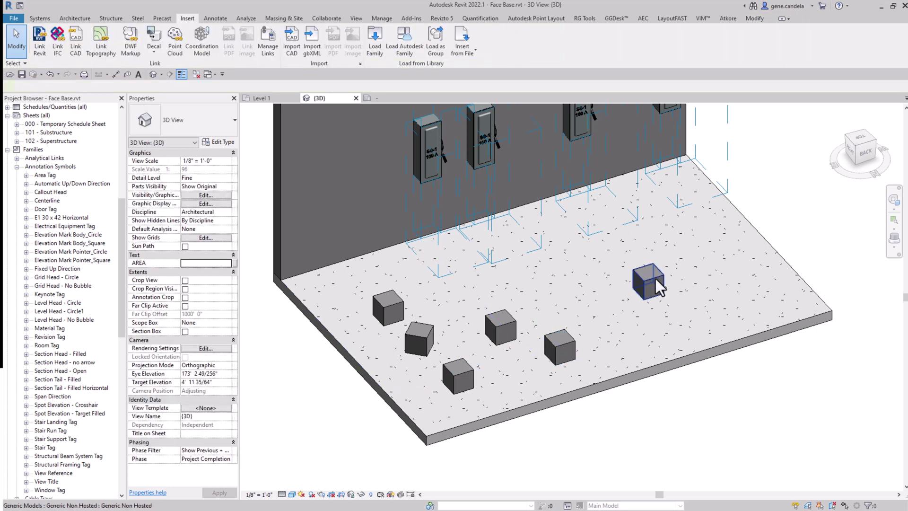
pyautogui.click(656, 279)
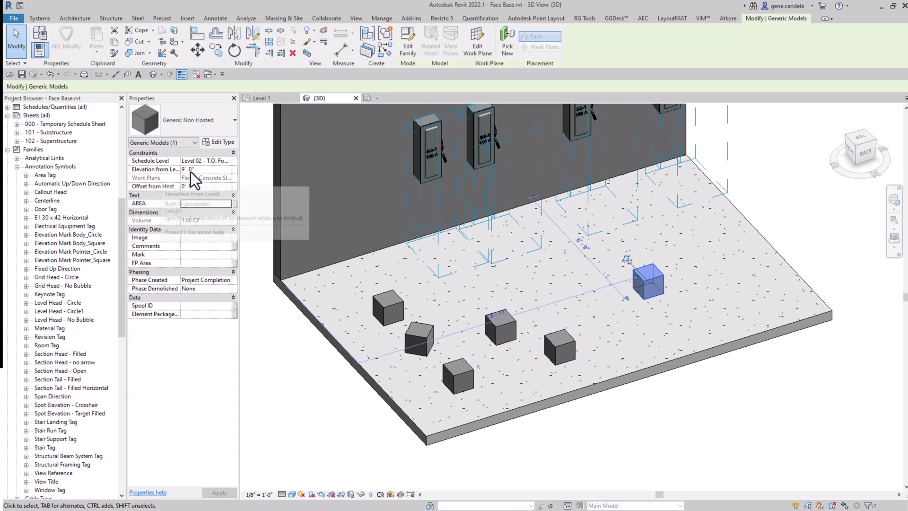
# Schedule the non-hosted cube to Level 1 at 4' elevation and open its family for editing
pyautogui.click(203, 187)
pyautogui.click(228, 158)
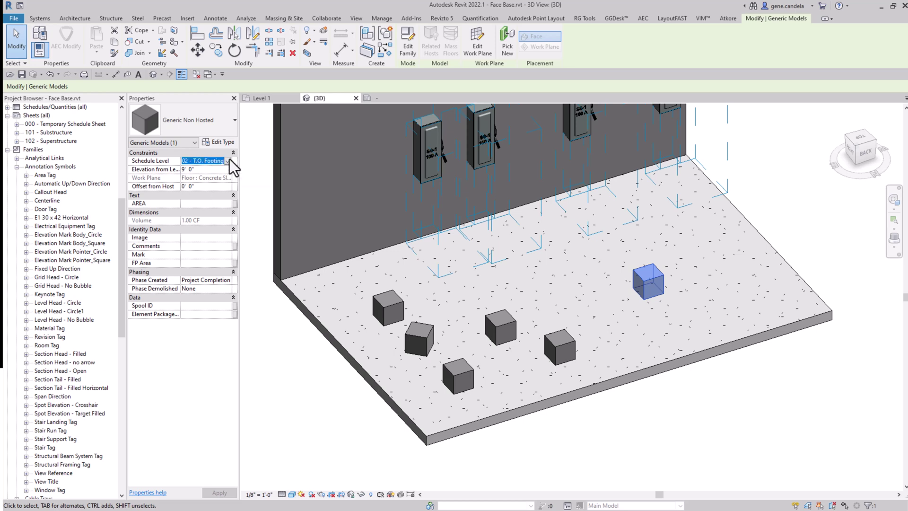
pyautogui.click(229, 159)
pyautogui.click(193, 196)
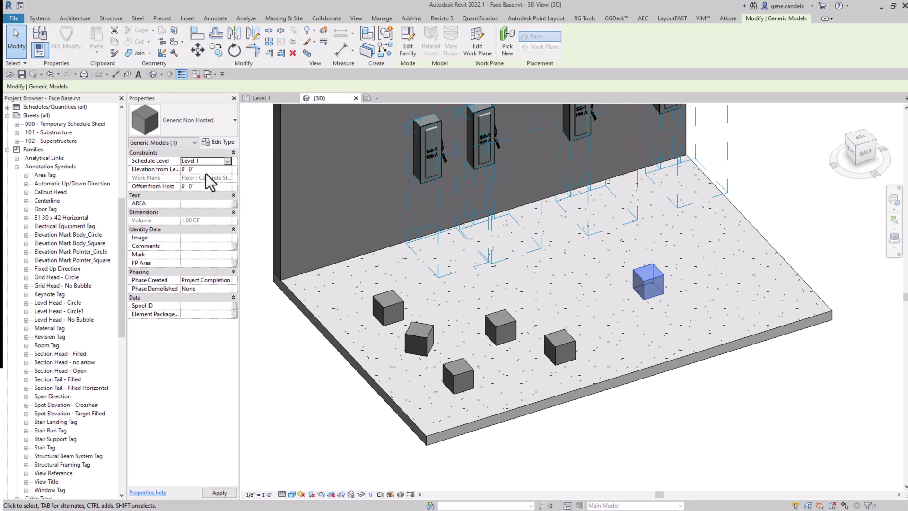
pyautogui.write('4')
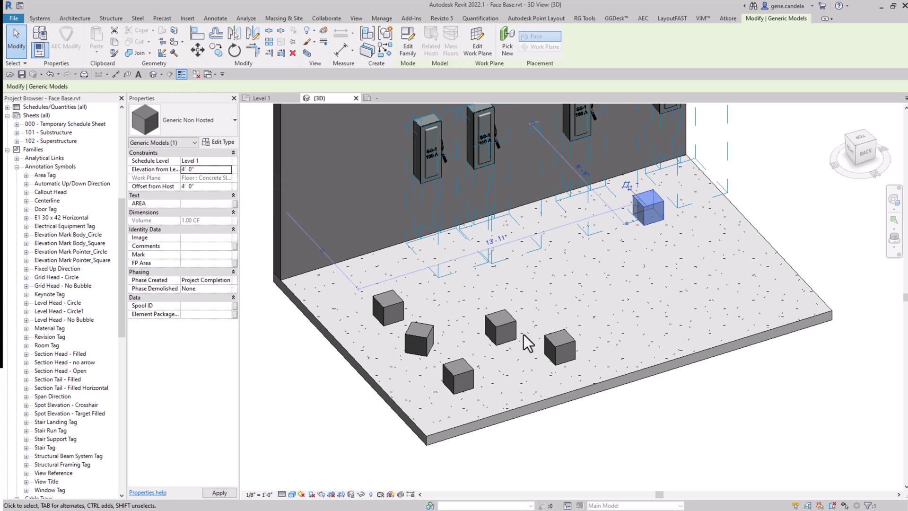
pyautogui.click(815, 205)
pyautogui.click(648, 220)
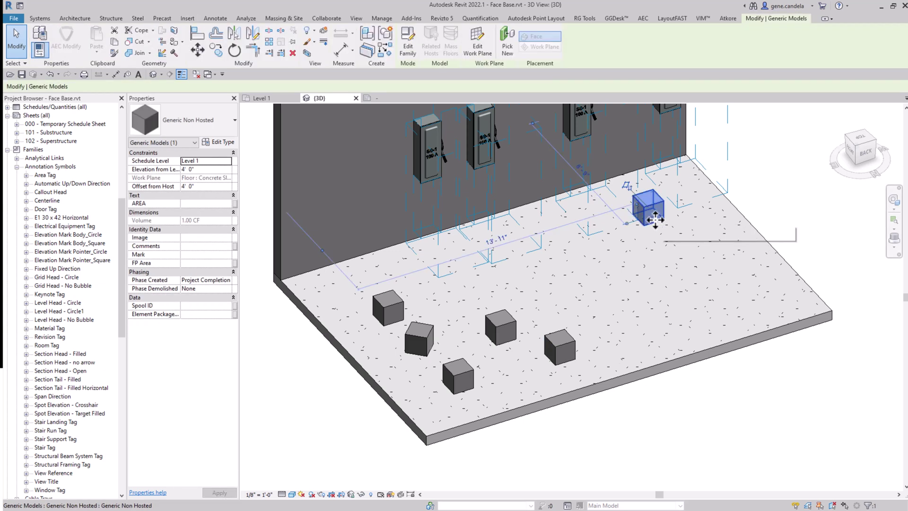
pyautogui.click(406, 49)
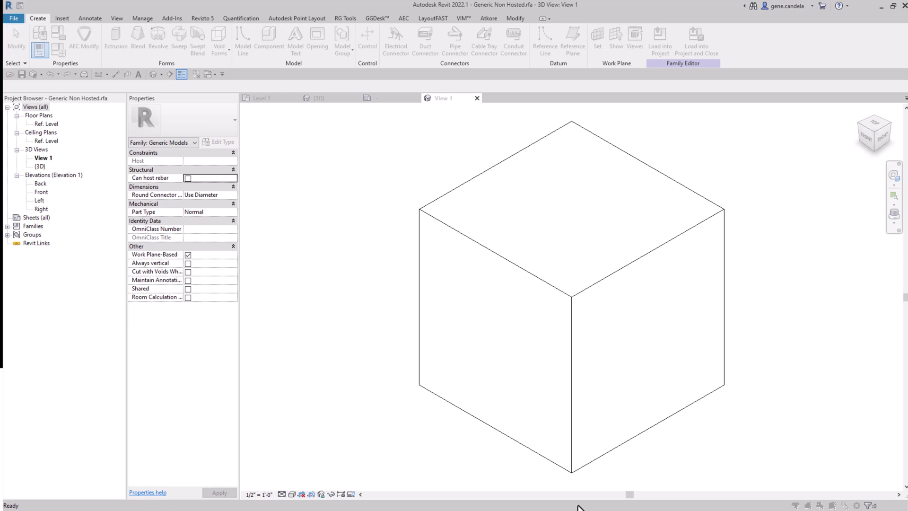
# Set the family's Default Elevation to 2' 0" in Family Types
pyautogui.moveTo(500, 149); pyautogui.dragTo(483, 139)
pyautogui.click(479, 206)
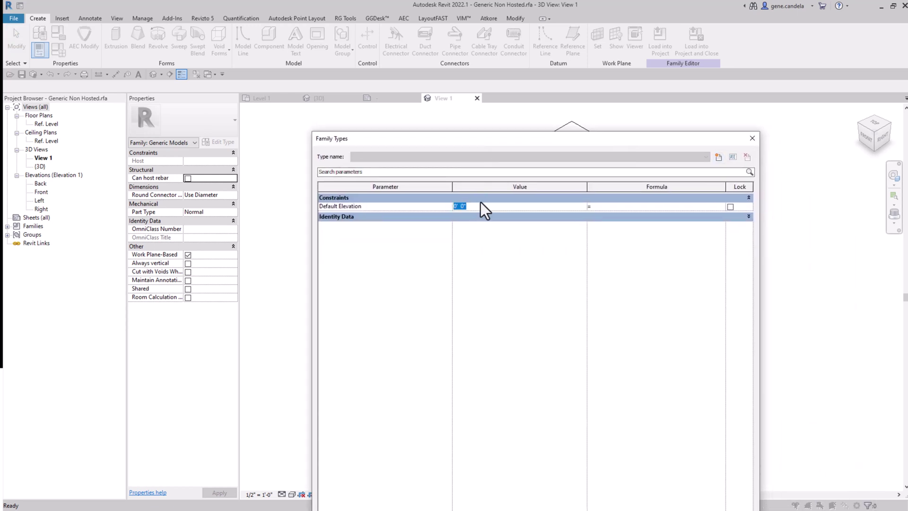
pyautogui.write('2')
pyautogui.press('Tab')
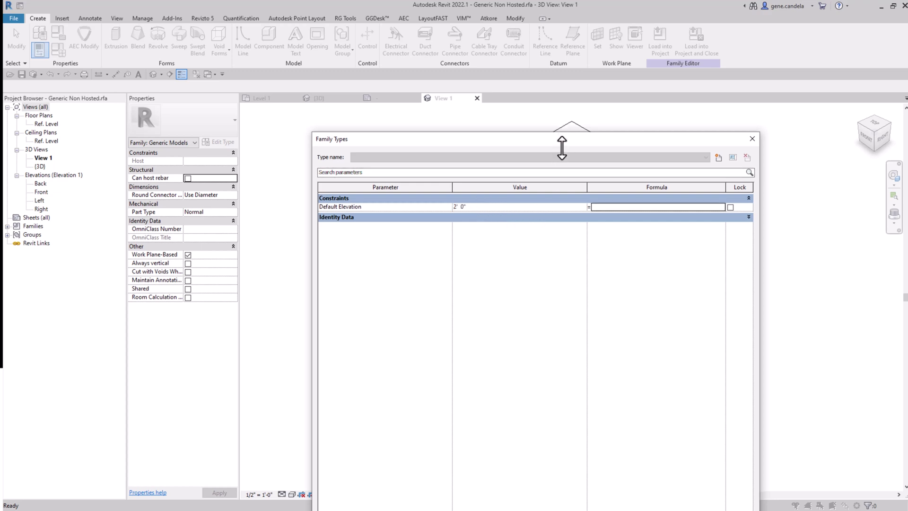
pyautogui.moveTo(561, 148); pyautogui.dragTo(527, 111)
pyautogui.click(691, 446)
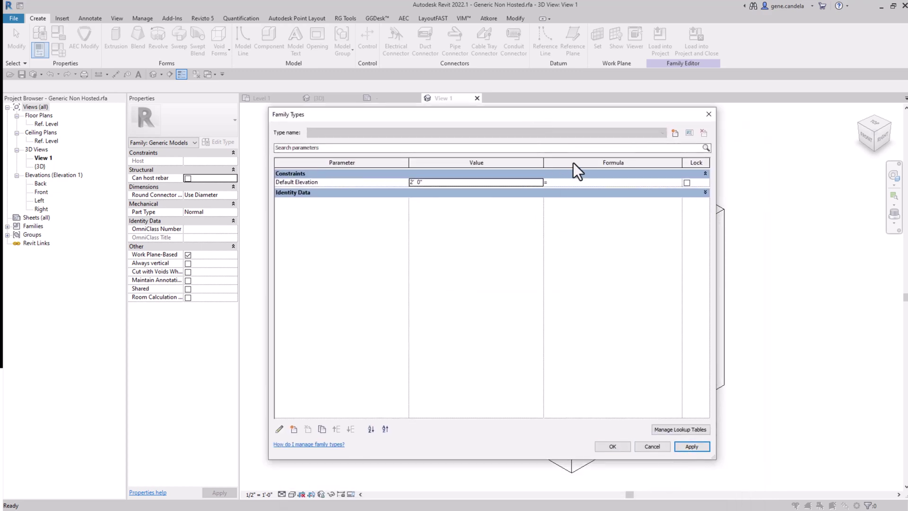
pyautogui.click(605, 447)
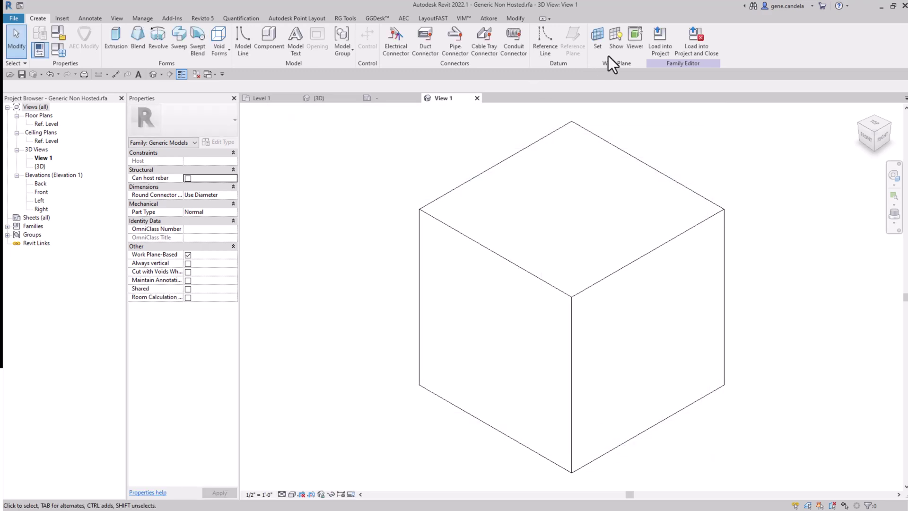
# Load the family into Face Base.rvt, overwriting the existing version
pyautogui.click(667, 52)
pyautogui.click(395, 209)
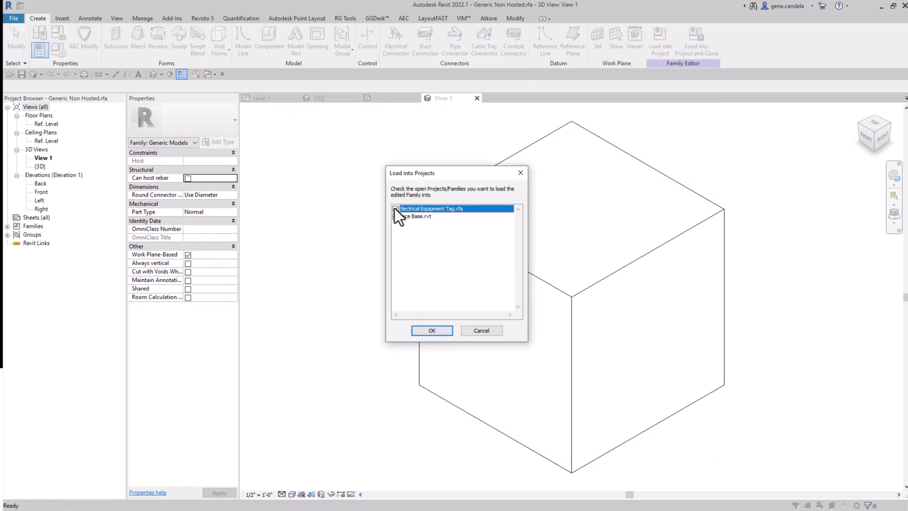
pyautogui.click(432, 331)
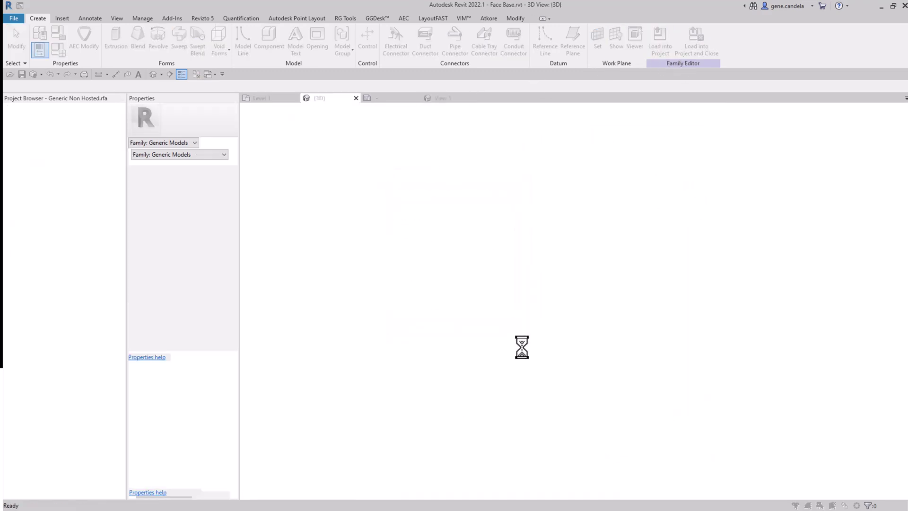
pyautogui.click(433, 237)
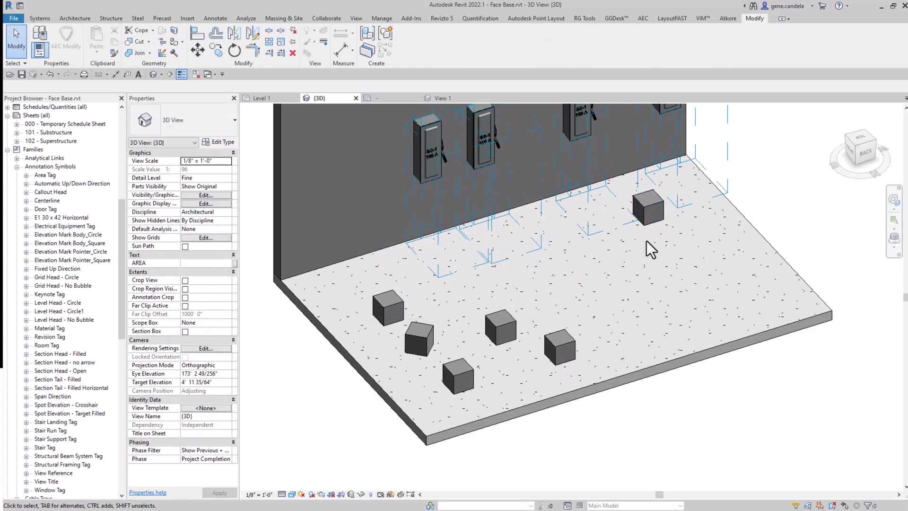
# Place a new non-hosted cube near the floor's front right edge
pyautogui.click(655, 219)
pyautogui.rightClick(657, 221)
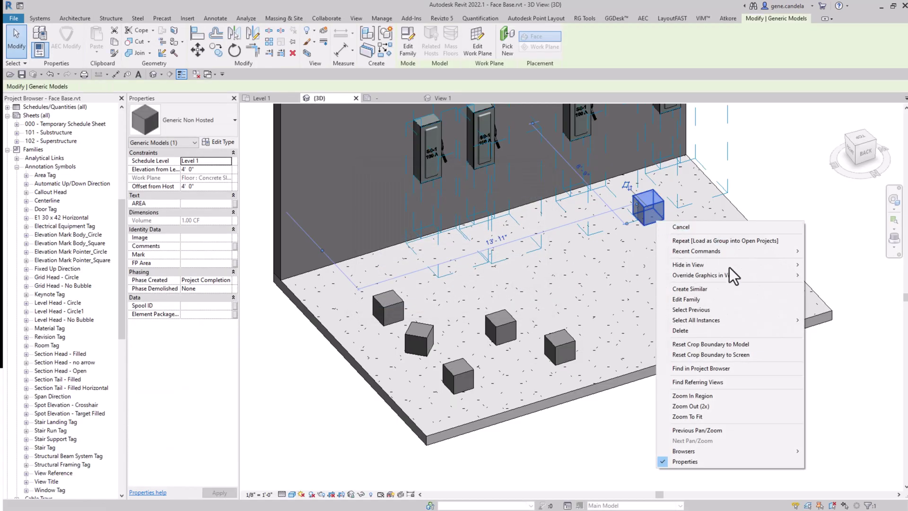
pyautogui.click(707, 289)
pyautogui.click(731, 307)
pyautogui.press('Escape')
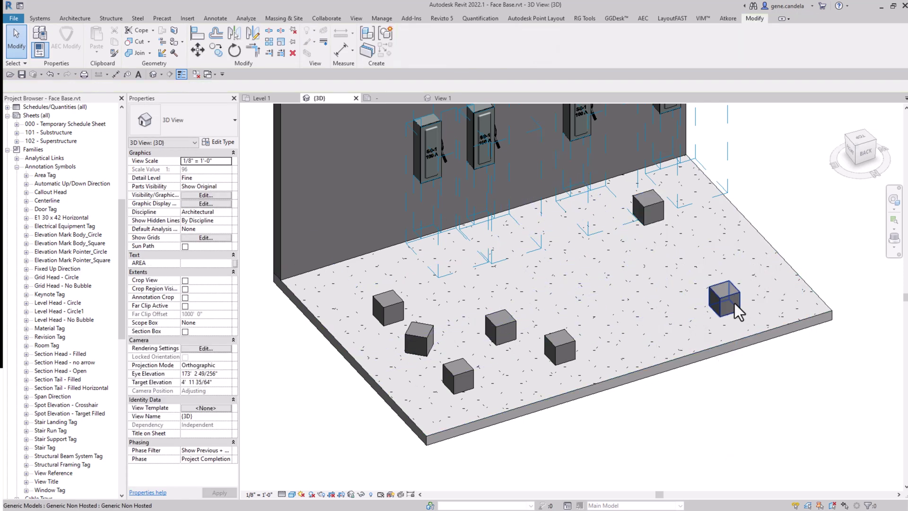
pyautogui.keyDown('shift'); pyautogui.moveTo(734, 302); pyautogui.dragTo(742, 300, button='middle'); pyautogui.keyUp('shift')
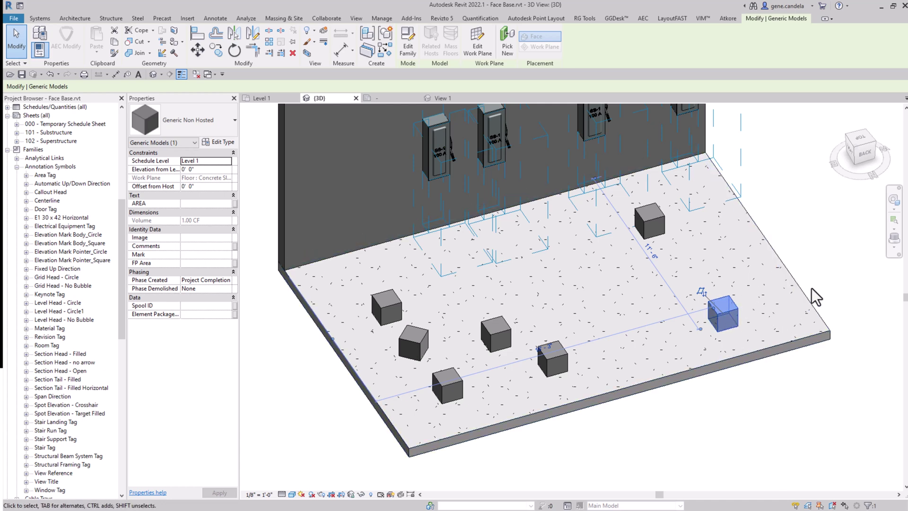
# In the family's Front elevation, draw a horizontal reference plane above the cube
pyautogui.click(417, 45)
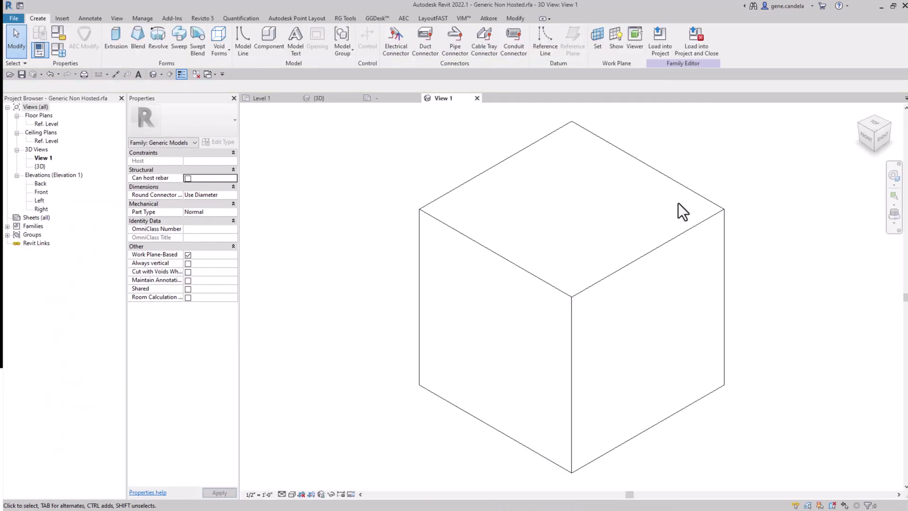
pyautogui.doubleClick(41, 191)
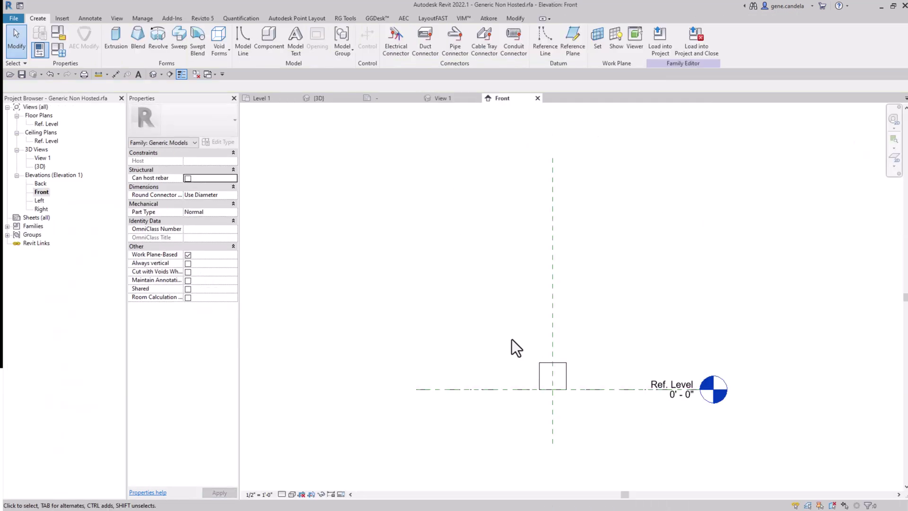
pyautogui.click(573, 40)
pyautogui.click(501, 344)
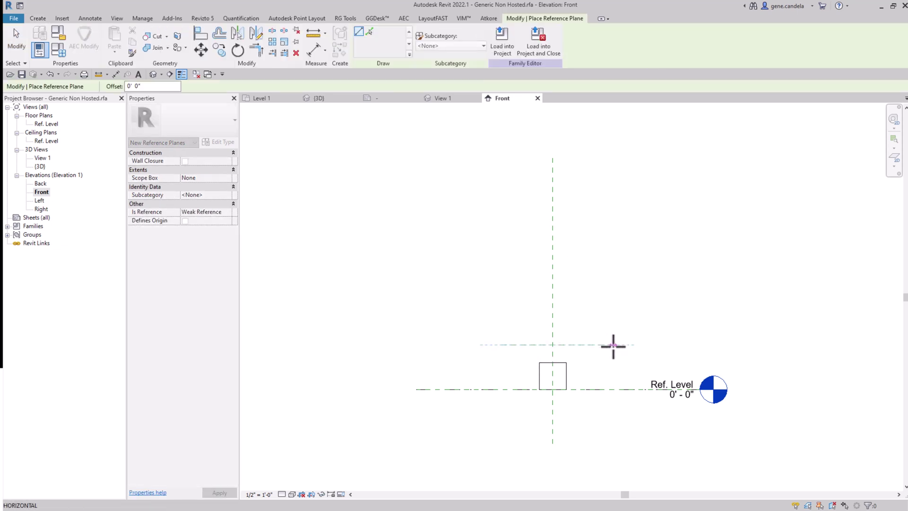
pyautogui.click(614, 345)
pyautogui.press('Escape')
pyautogui.press('Escape')
# Name the new reference plane 'Level'
pyautogui.click(569, 378)
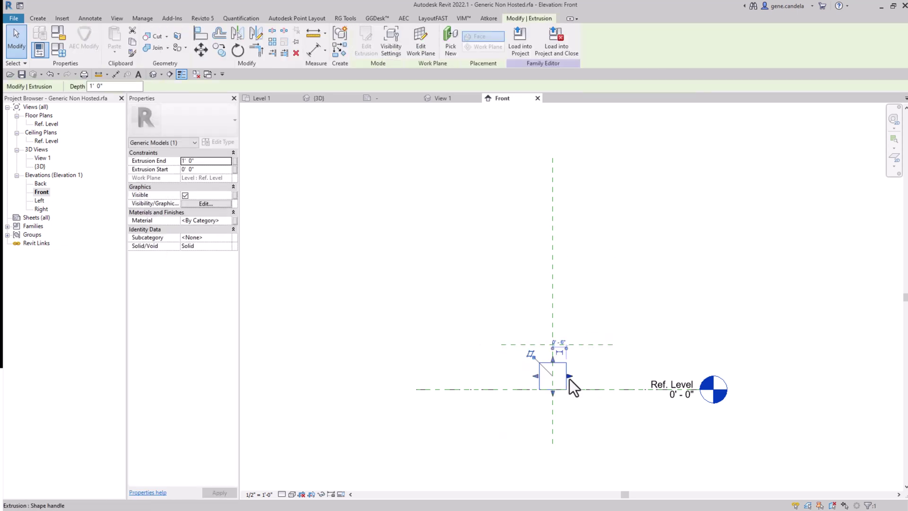
pyautogui.click(590, 346)
pyautogui.click(598, 351)
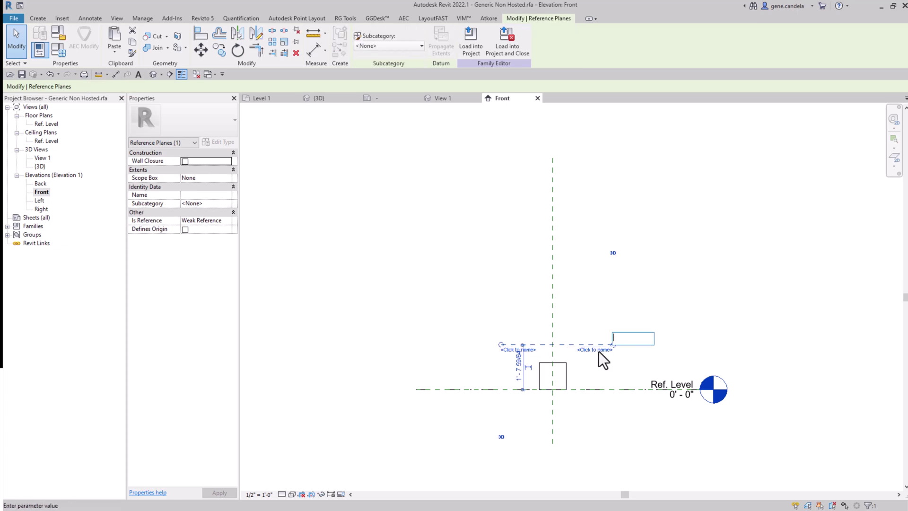
pyautogui.write('Level')
pyautogui.press('Return')
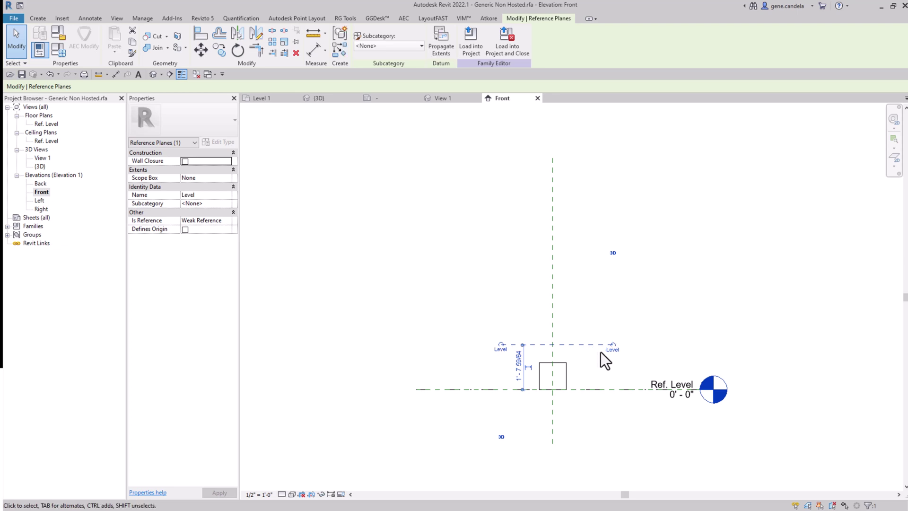
# Move the cube extrusion's work plane to the 'Level' reference plane
pyautogui.click(568, 381)
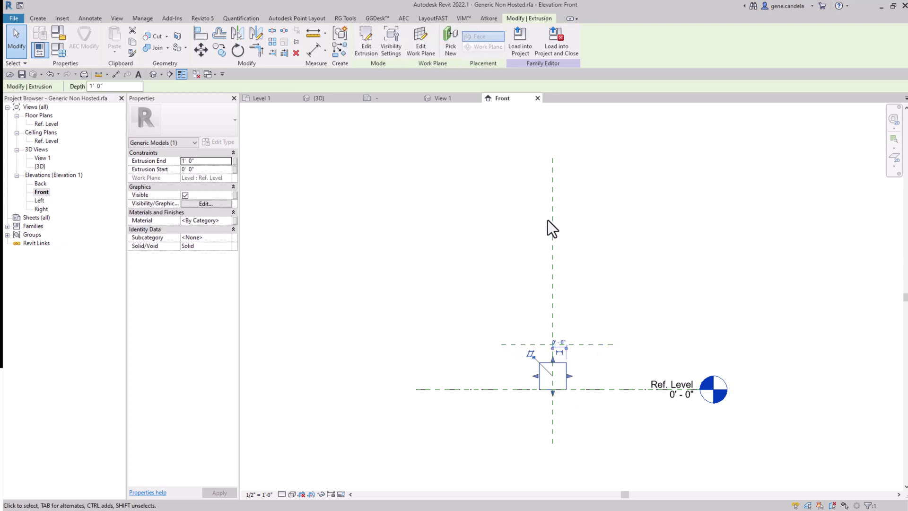
pyautogui.click(424, 49)
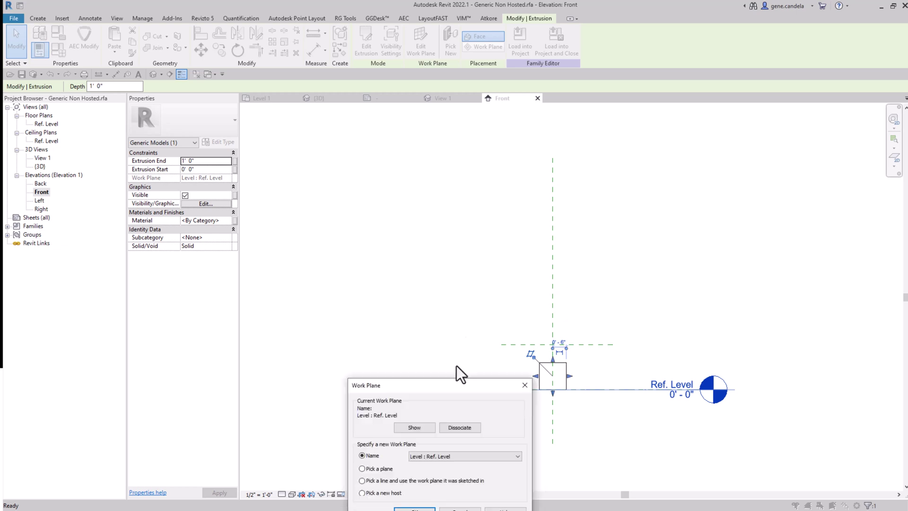
pyautogui.click(444, 280)
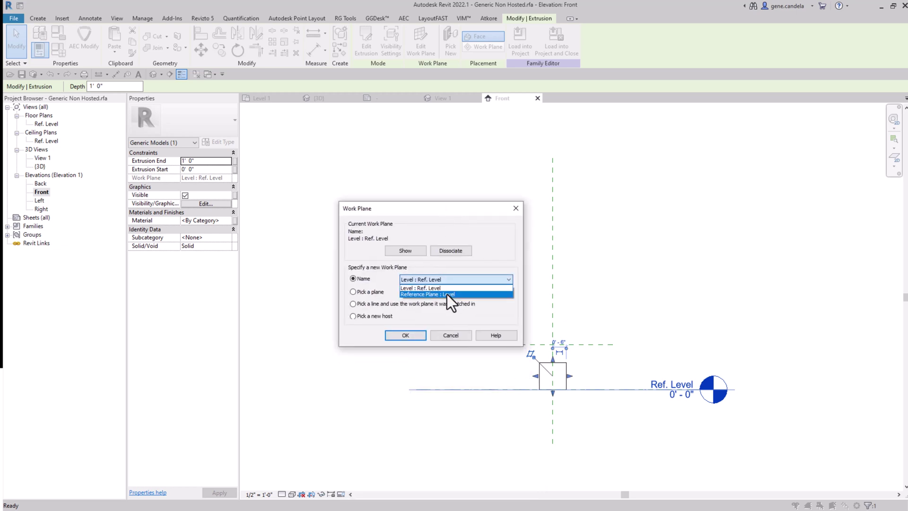
pyautogui.click(447, 293)
pyautogui.click(411, 335)
# Dimension the Level reference plane to Ref. Level and label it with a New Elevation parameter
pyautogui.click(500, 367)
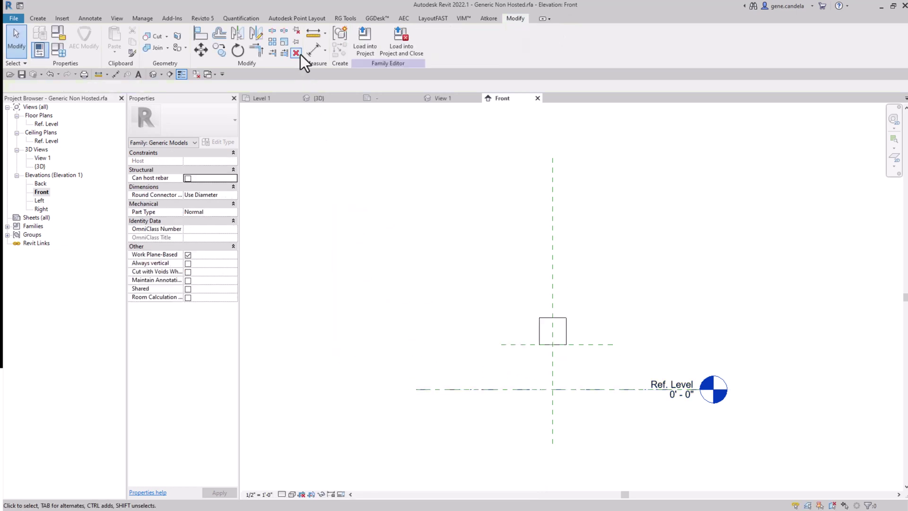
pyautogui.click(314, 50)
pyautogui.click(511, 344)
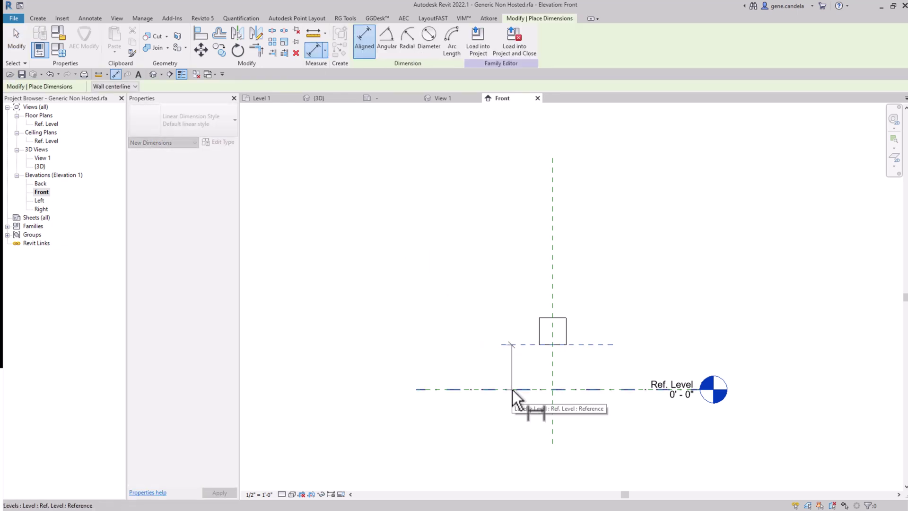
pyautogui.click(512, 389)
pyautogui.click(515, 366)
pyautogui.press('Escape')
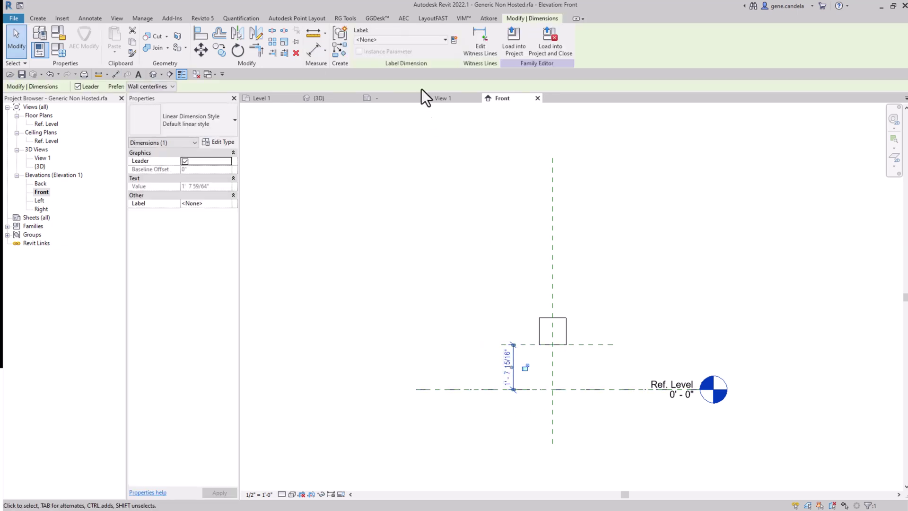
pyautogui.click(454, 40)
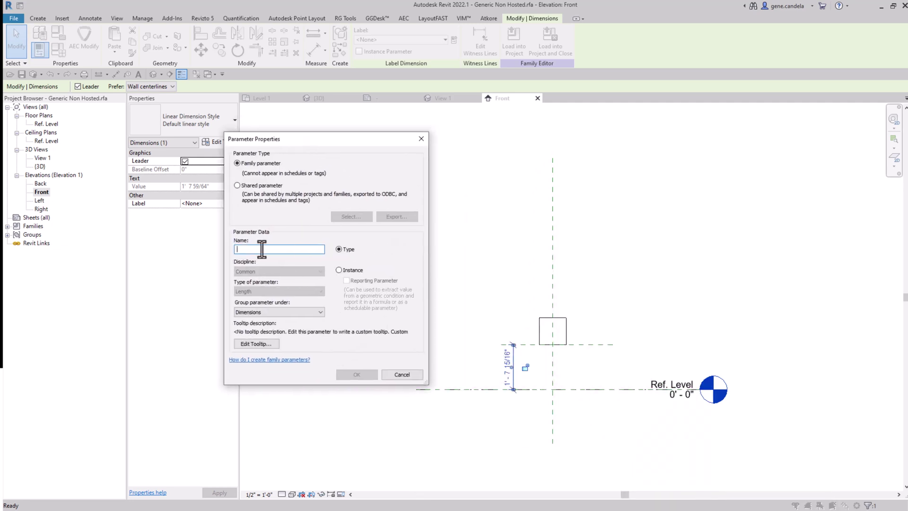
pyautogui.write('New Elevation')
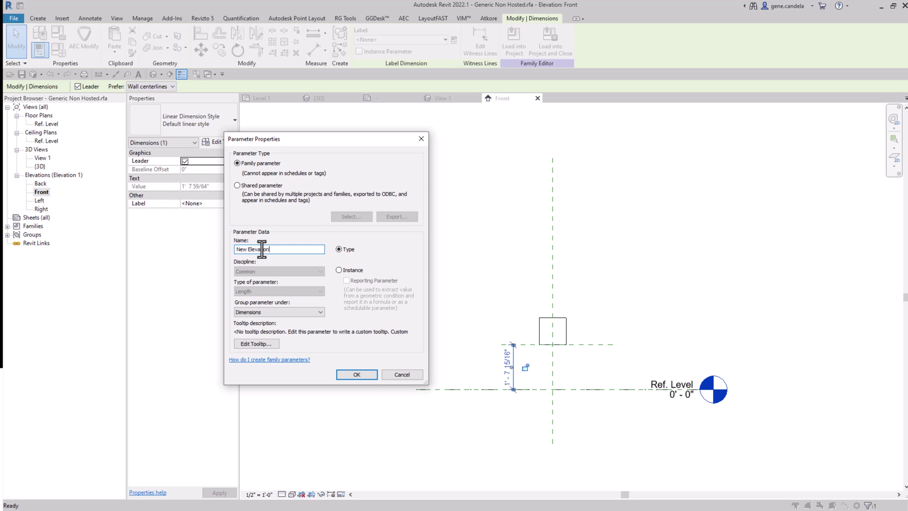
pyautogui.click(356, 375)
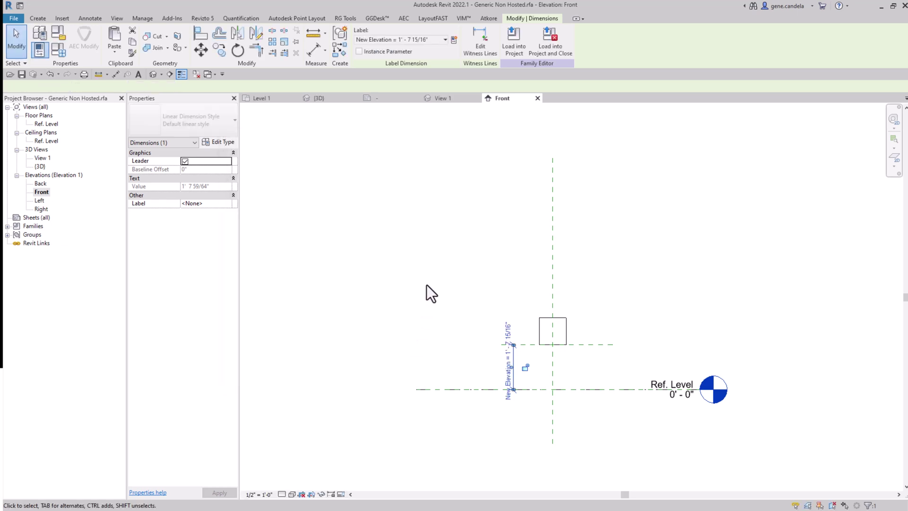
# Set New Elevation to 0 in Family Types and load the family into Face Base
pyautogui.click(59, 49)
pyautogui.click(461, 202)
pyautogui.write('0')
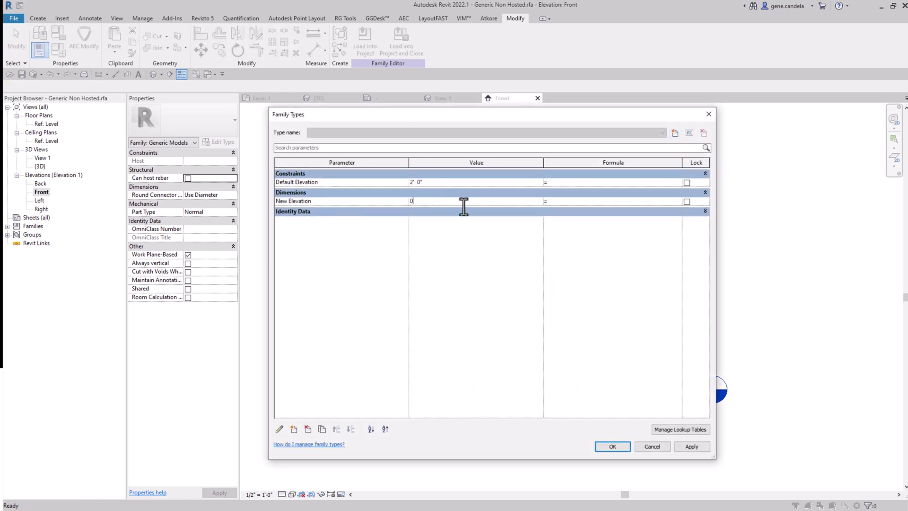
pyautogui.click(617, 445)
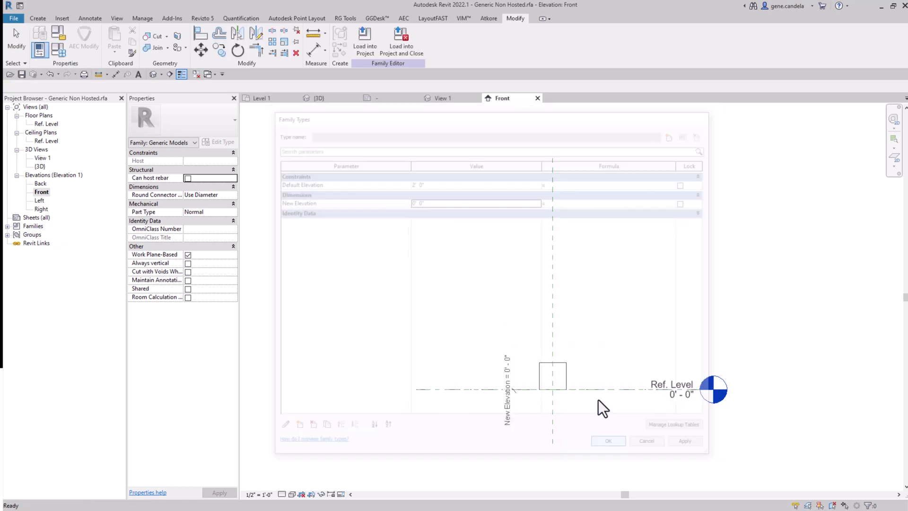
pyautogui.click(369, 48)
# Overwrite the existing family and test a New Elevation of 3' on the right-hand cube
pyautogui.click(434, 330)
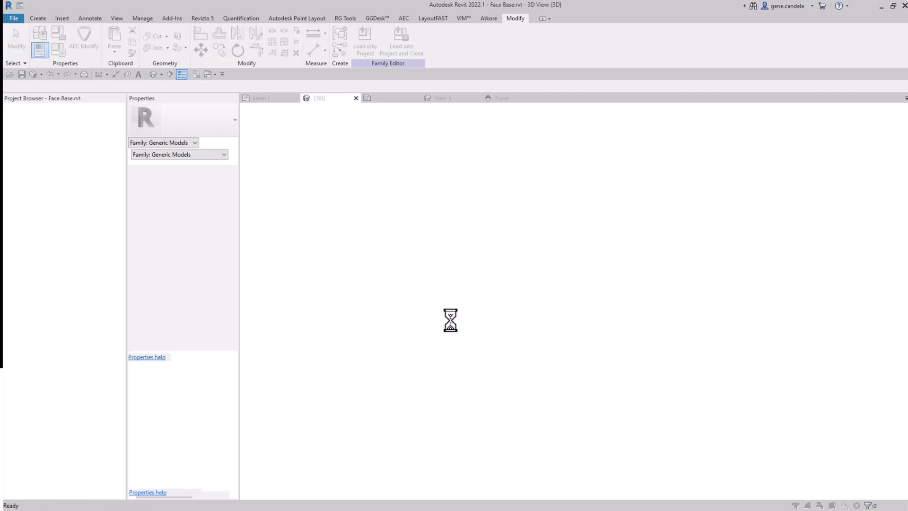
pyautogui.click(441, 234)
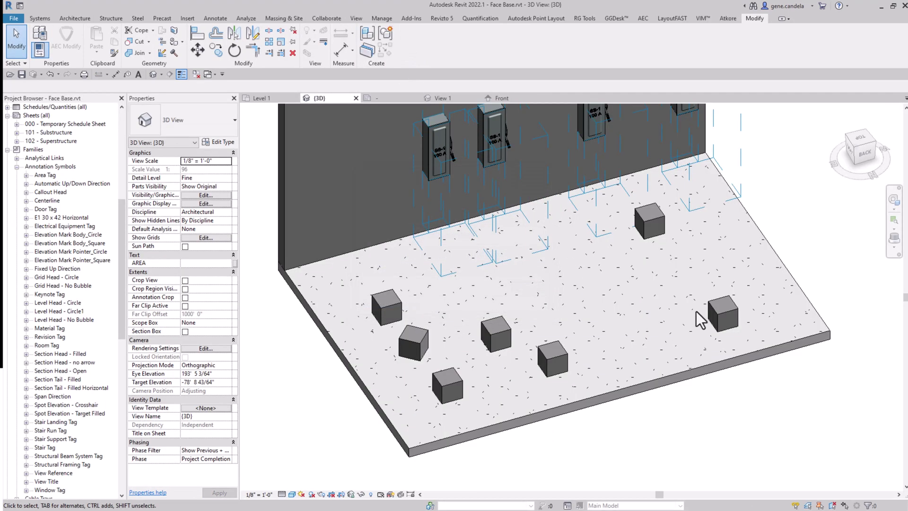
pyautogui.click(715, 314)
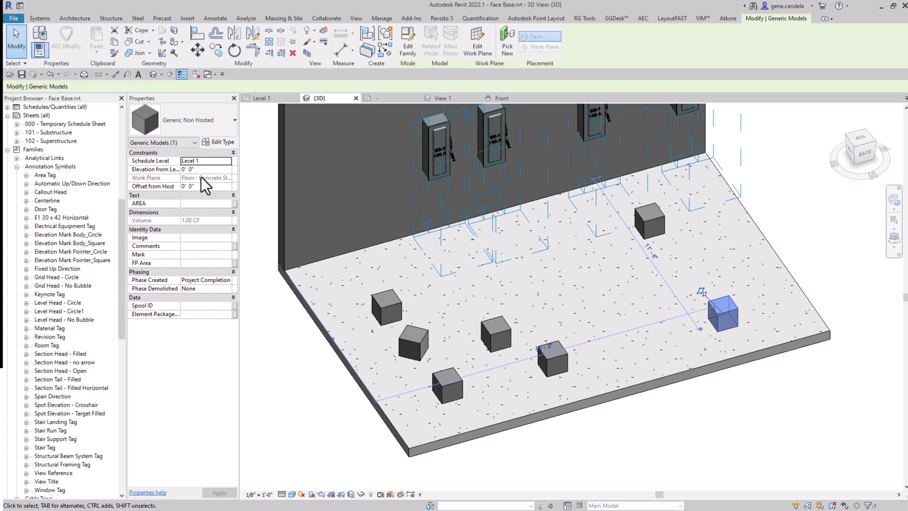
pyautogui.click(219, 141)
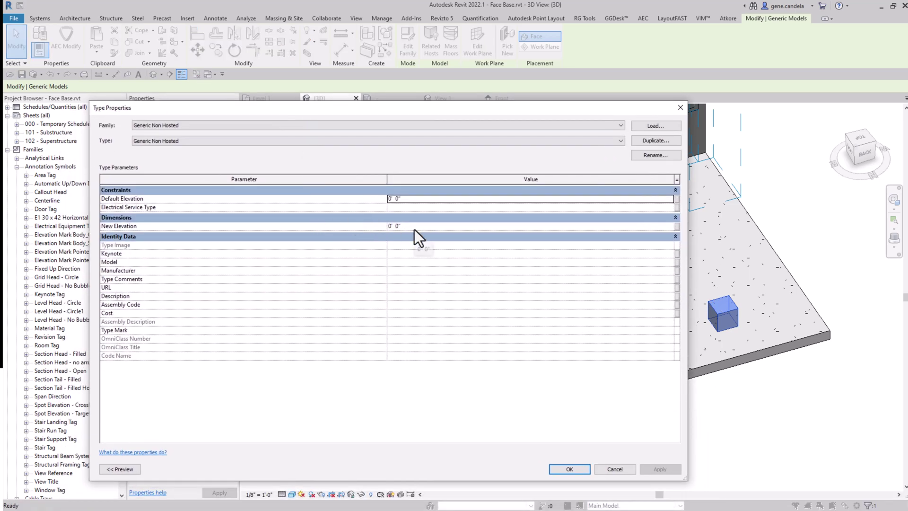
pyautogui.click(416, 227)
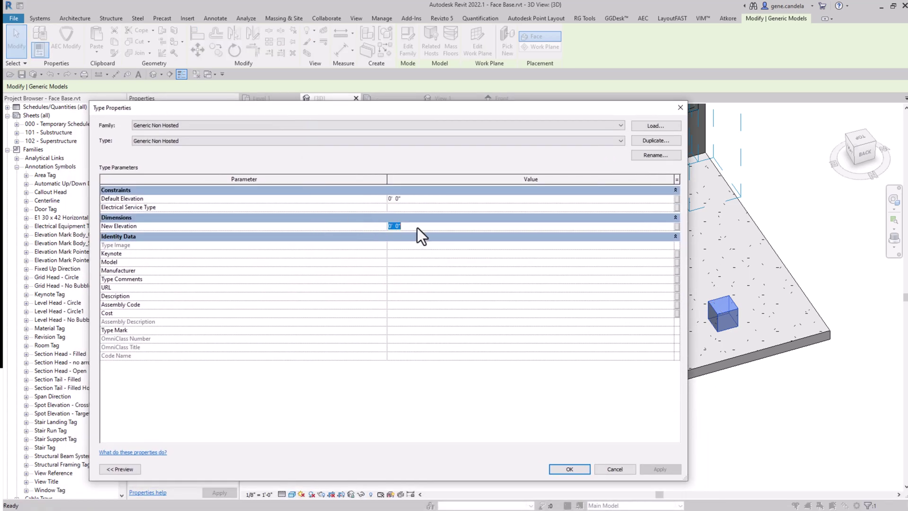
pyautogui.write('3')
pyautogui.click(580, 474)
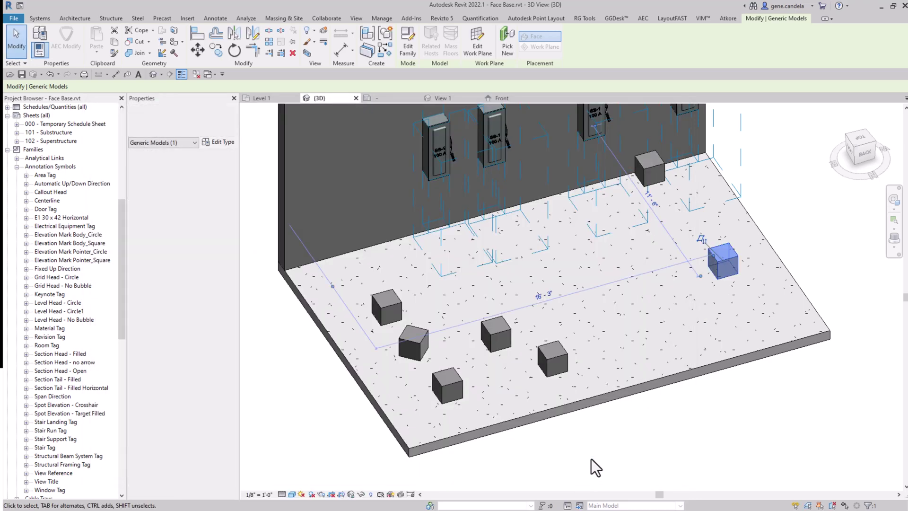
pyautogui.click(807, 237)
pyautogui.keyDown('shift'); pyautogui.moveTo(643, 341); pyautogui.dragTo(683, 320, button='middle'); pyautogui.keyUp('shift')
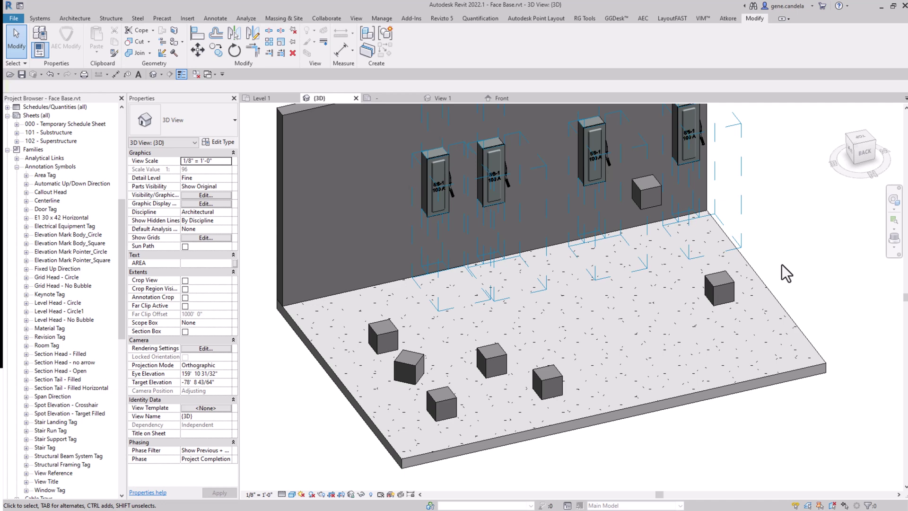
# Create a similar non-hosted cube on the wall face
pyautogui.click(731, 282)
pyautogui.rightClick(729, 283)
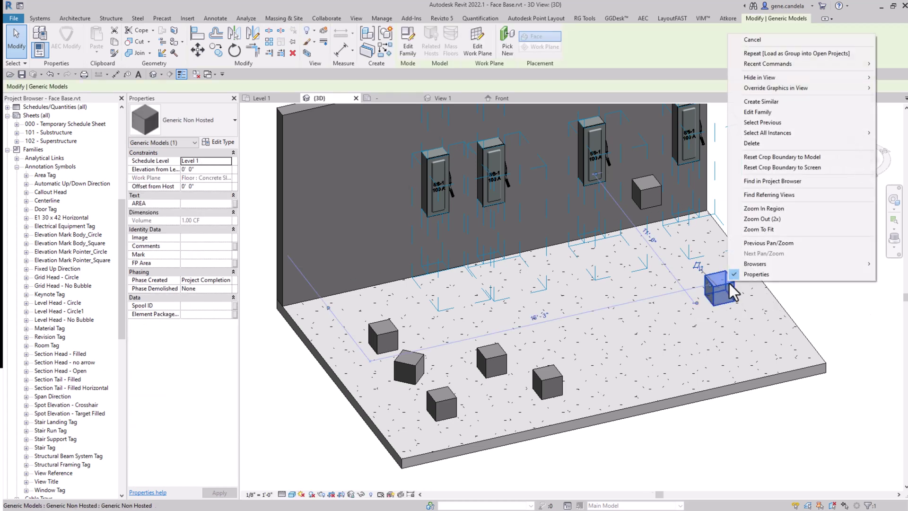
pyautogui.click(774, 101)
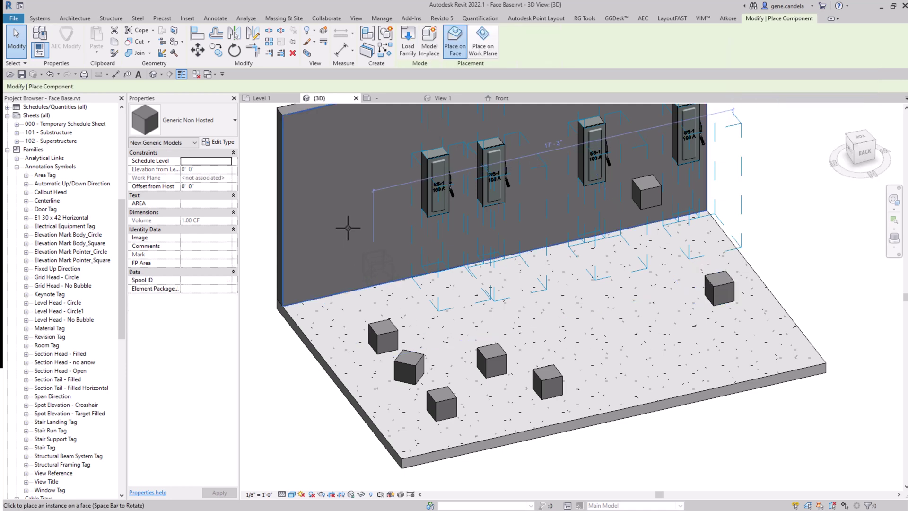
pyautogui.click(374, 232)
pyautogui.press('Escape')
pyautogui.press('Escape')
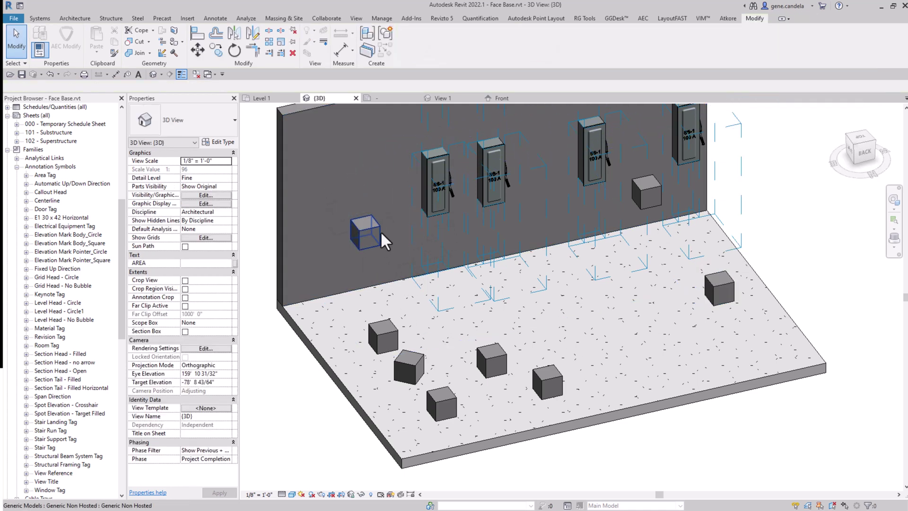
# Reset the wall cube's New Elevation to 0 and flip it to the wall's far side
pyautogui.click(380, 231)
pyautogui.click(217, 140)
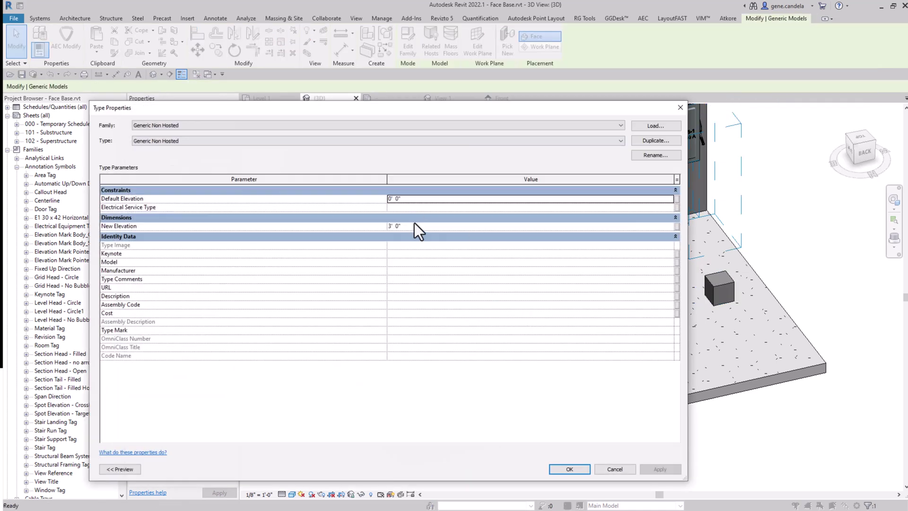
pyautogui.click(415, 226)
pyautogui.write('0')
pyautogui.press('Return')
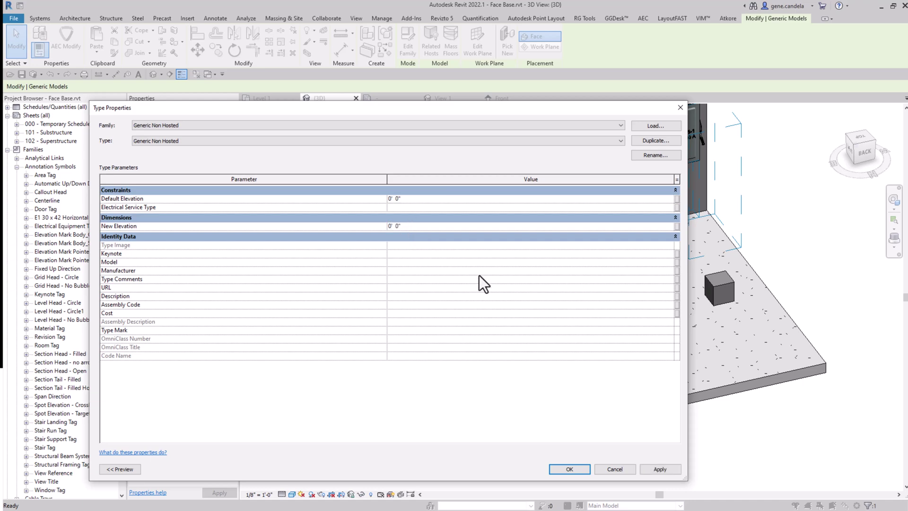
pyautogui.click(569, 469)
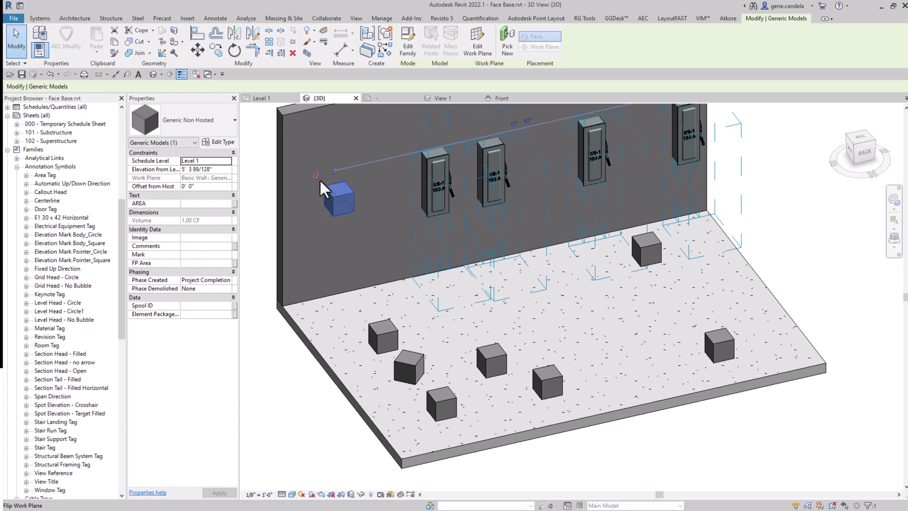
pyautogui.click(322, 182)
pyautogui.click(773, 202)
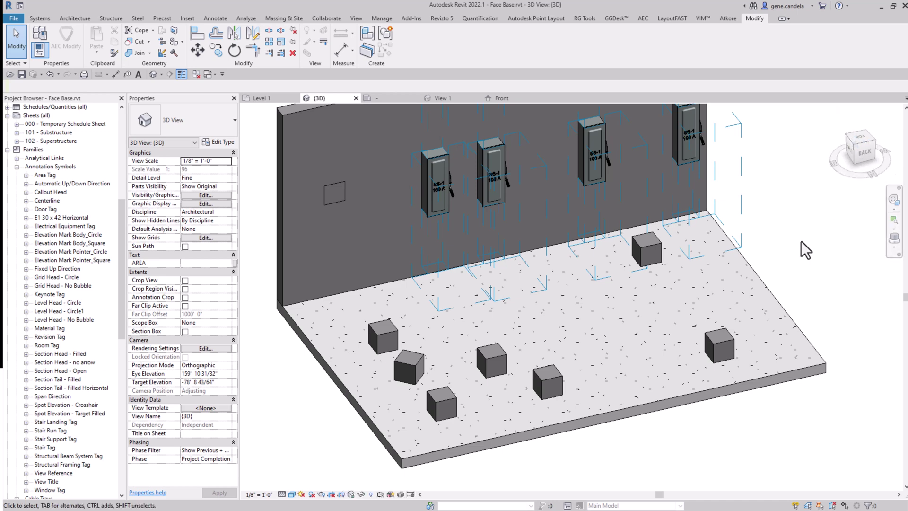
# From the top view, place a similar cube midway between the slab's left and right edges
pyautogui.click(860, 139)
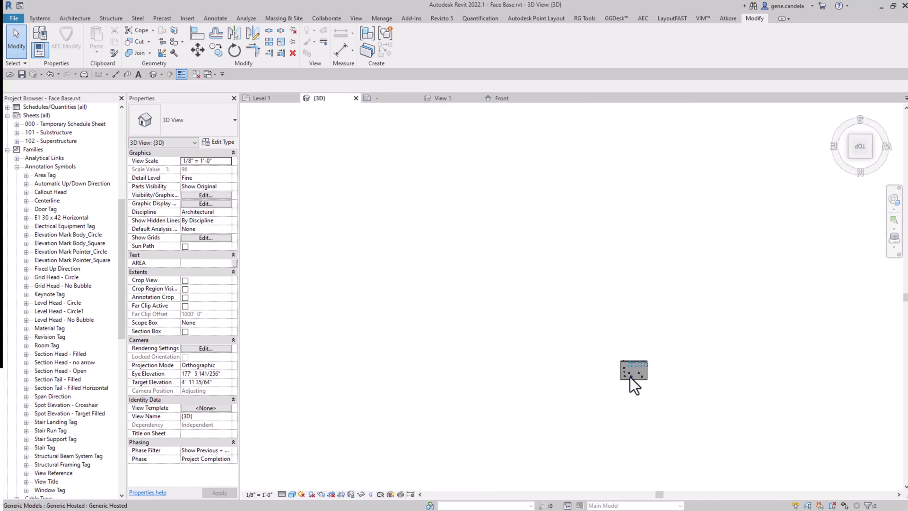
pyautogui.scroll(6, 623, 372)
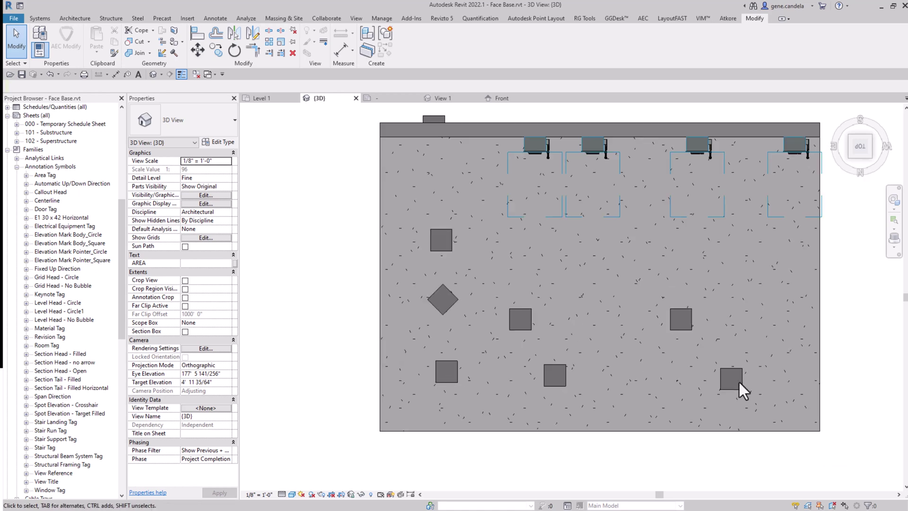
pyautogui.click(740, 382)
pyautogui.rightClick(741, 377)
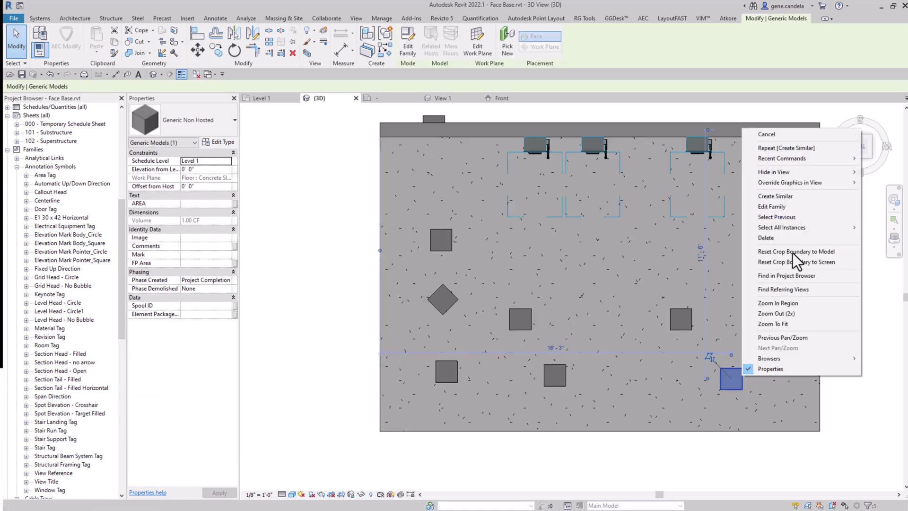
pyautogui.click(794, 198)
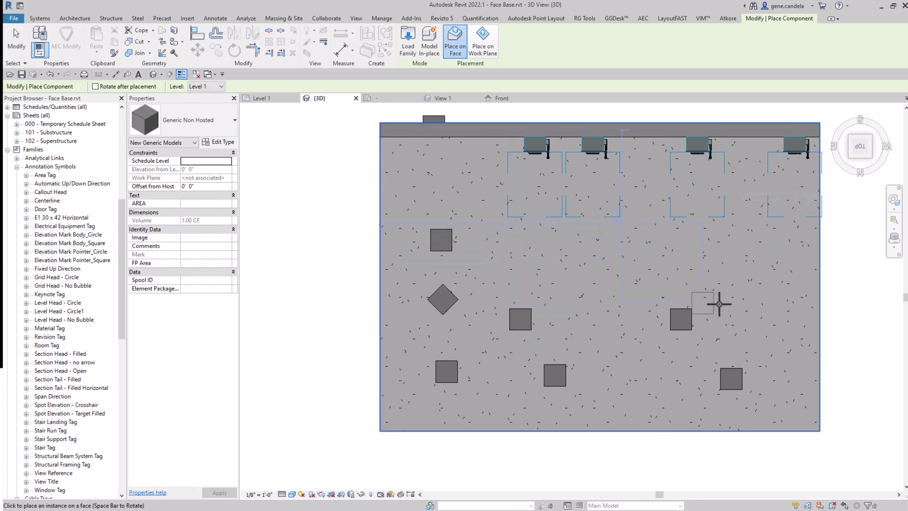
pyautogui.rightClick(405, 303)
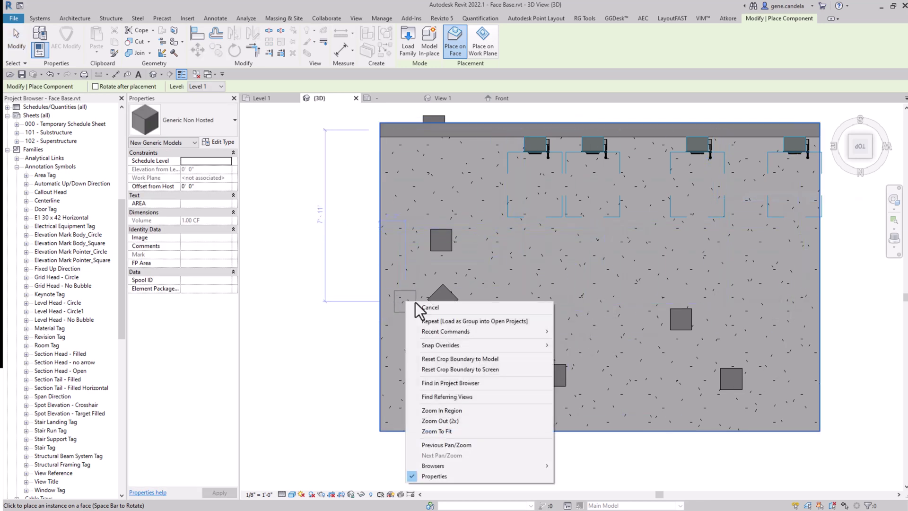
pyautogui.moveTo(453, 346)
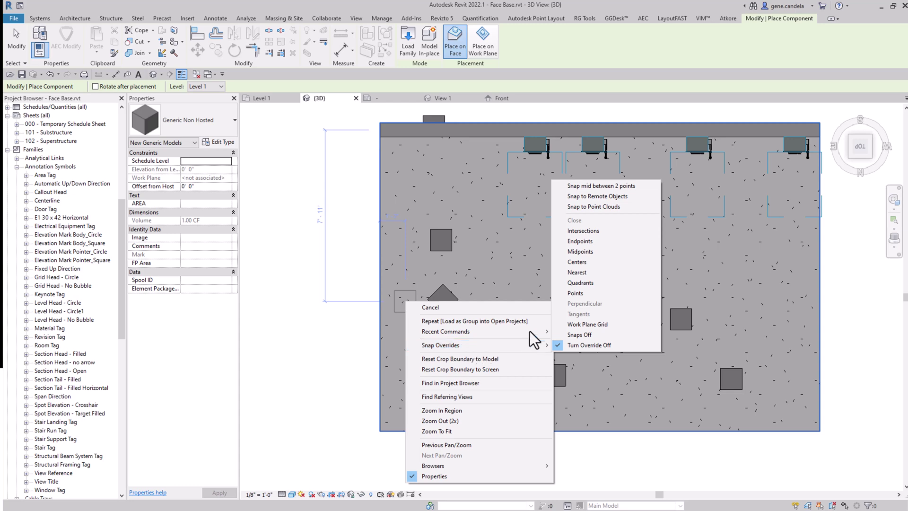
pyautogui.click(583, 187)
pyautogui.click(379, 315)
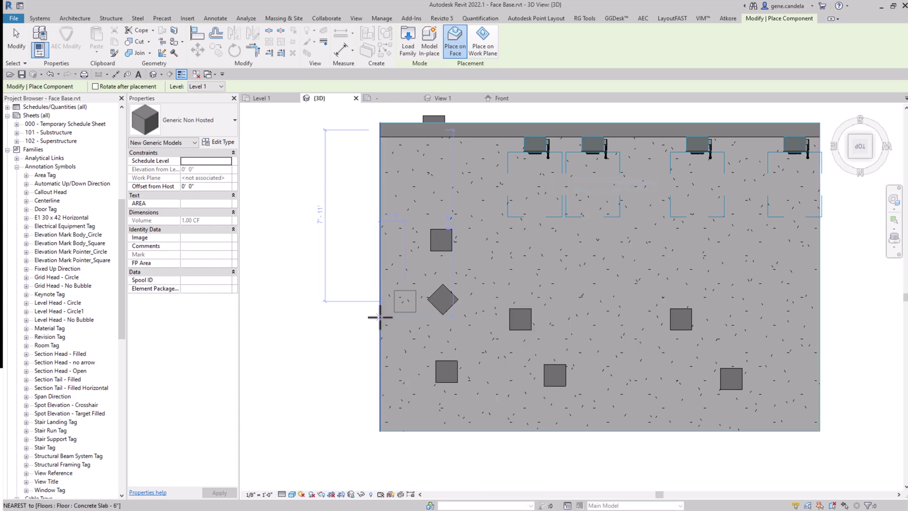
pyautogui.click(817, 315)
pyautogui.click(595, 315)
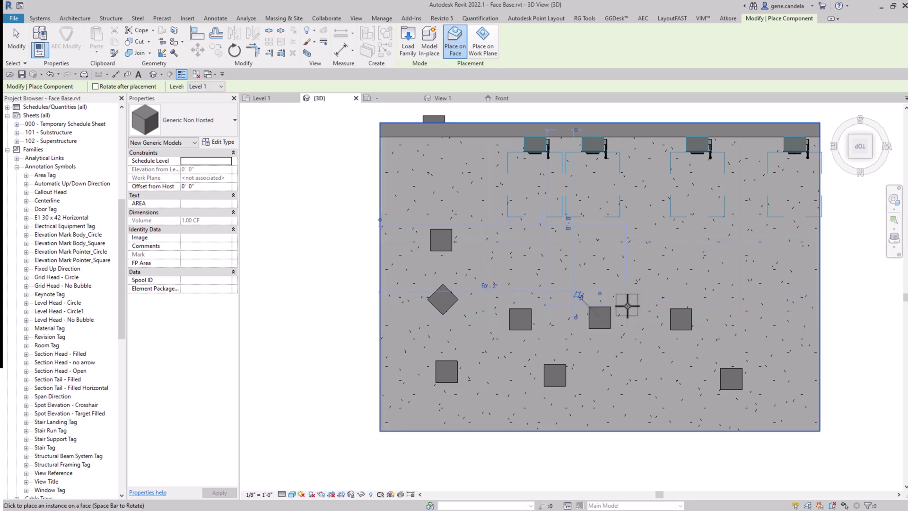
pyautogui.press('Escape')
pyautogui.press('Escape')
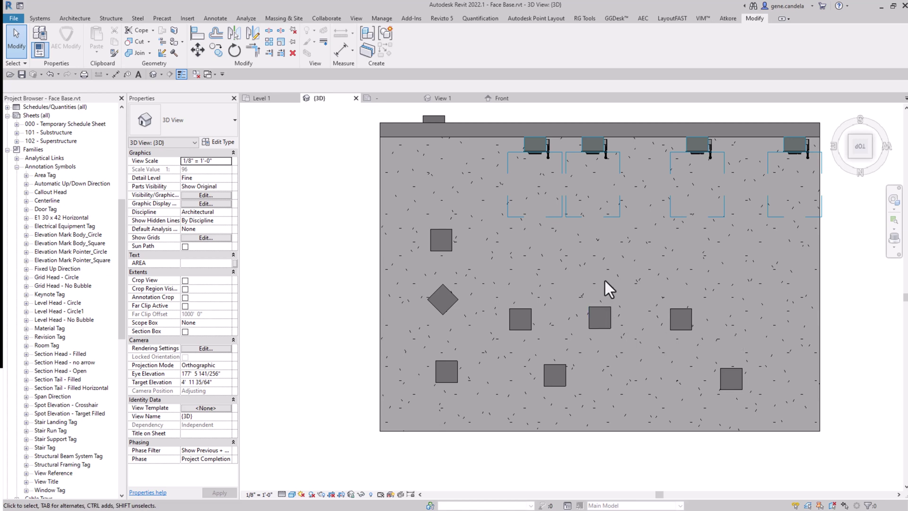
# Open the Level 1 floor plan view
pyautogui.keyDown('shift'); pyautogui.moveTo(586, 363); pyautogui.dragTo(530, 302, button='middle'); pyautogui.keyUp('shift')
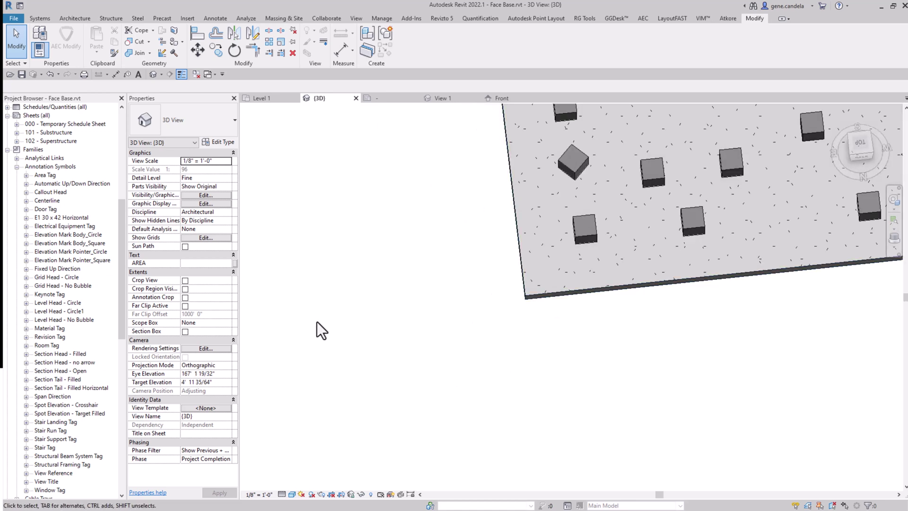
pyautogui.moveTo(121, 226); pyautogui.dragTo(124, 132)
pyautogui.doubleClick(53, 125)
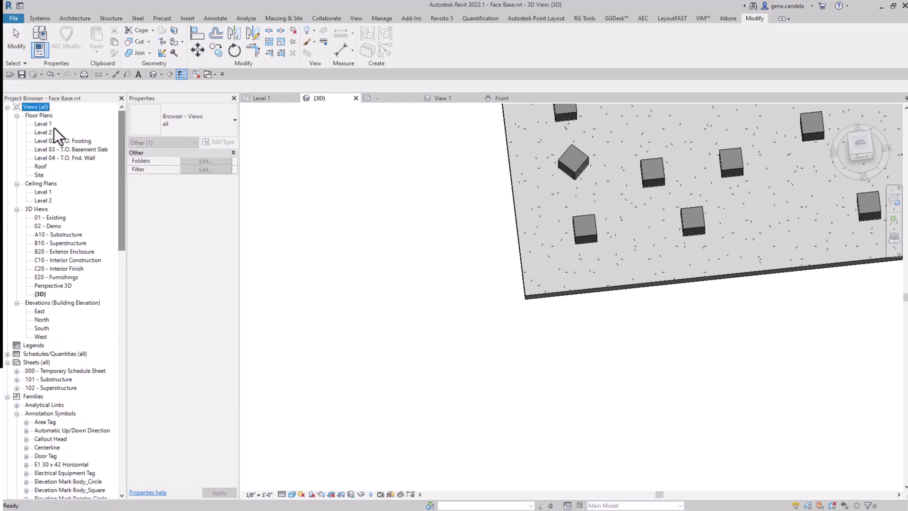
pyautogui.scroll(4, 539, 355)
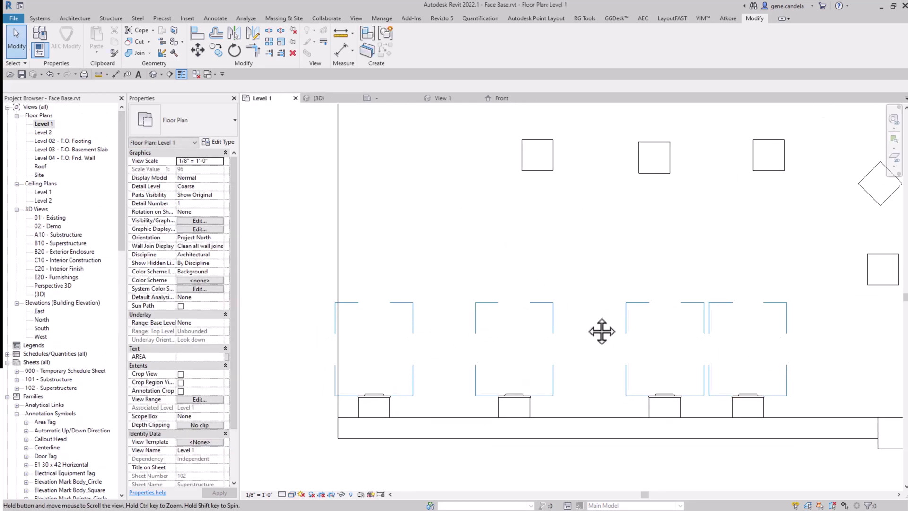
pyautogui.scroll(-1, 660, 390)
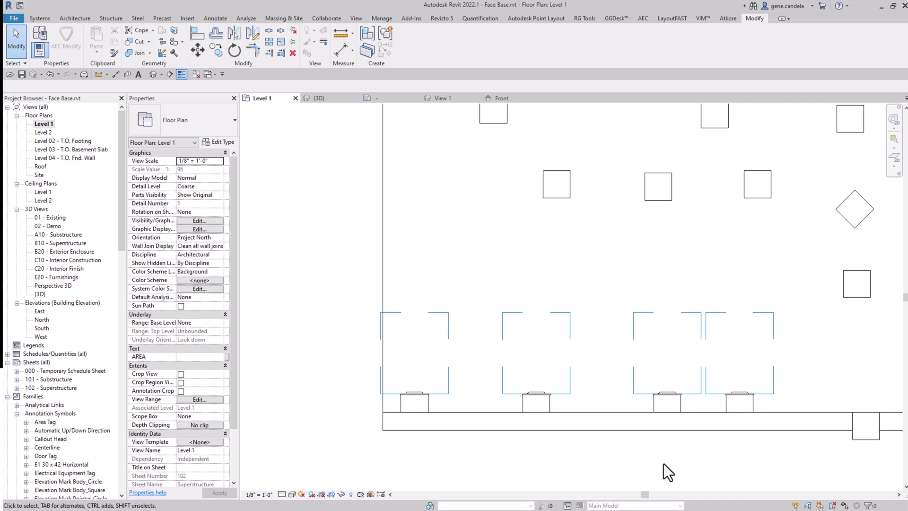
# Tag the two lower-right disconnect switches with Electrical Equipment Tags using Tag All
pyautogui.moveTo(606, 462); pyautogui.dragTo(802, 277)
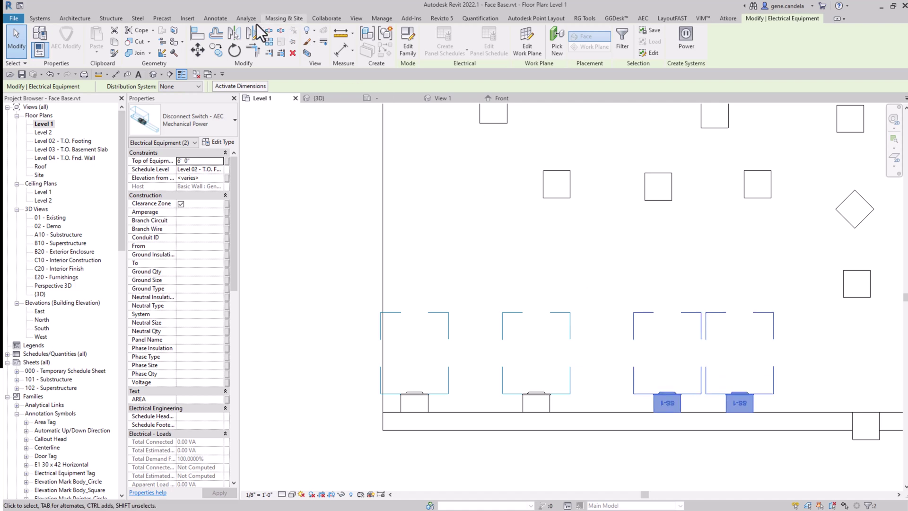
pyautogui.click(223, 21)
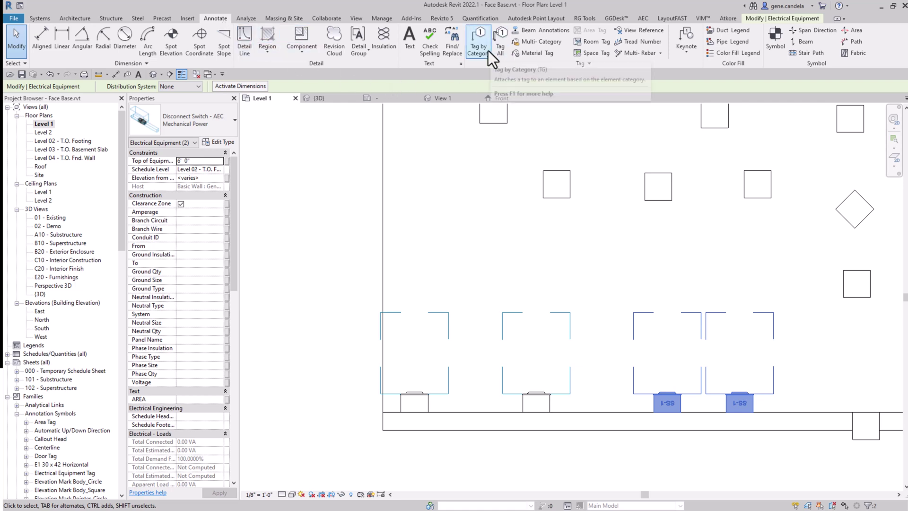
pyautogui.click(501, 47)
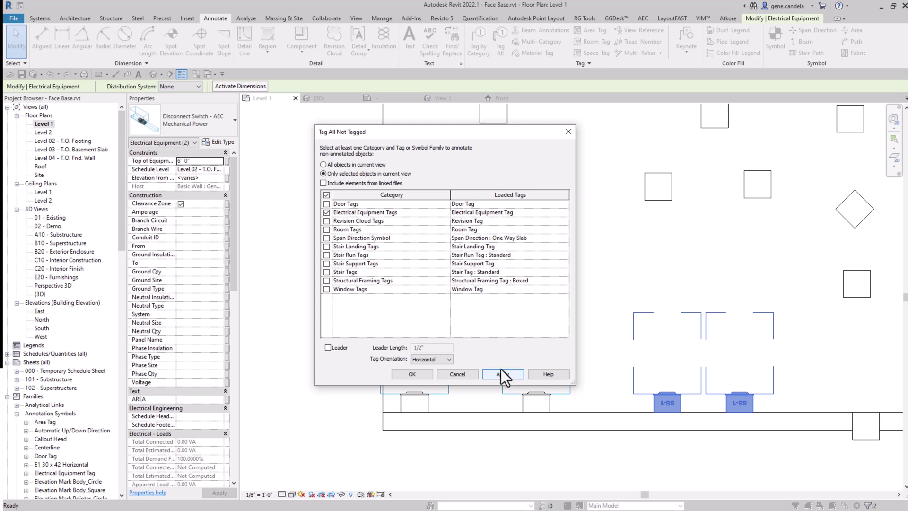
pyautogui.click(508, 374)
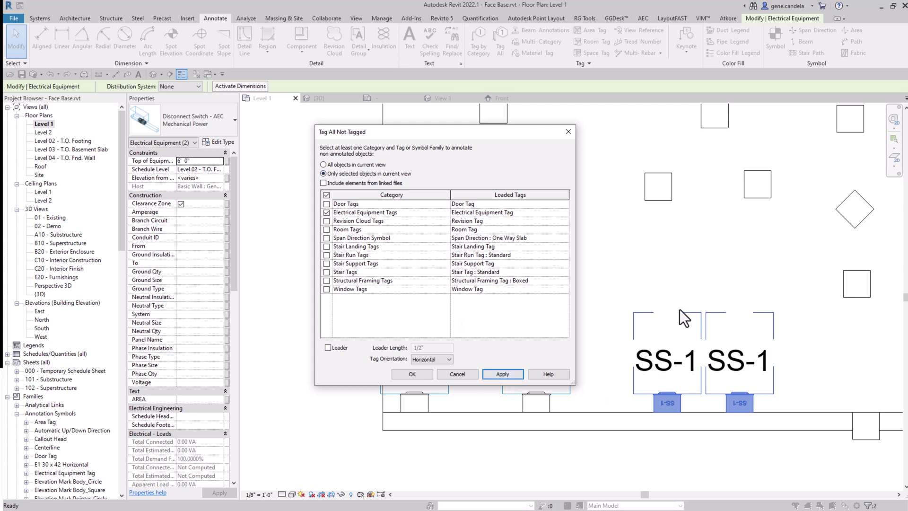
pyautogui.click(413, 374)
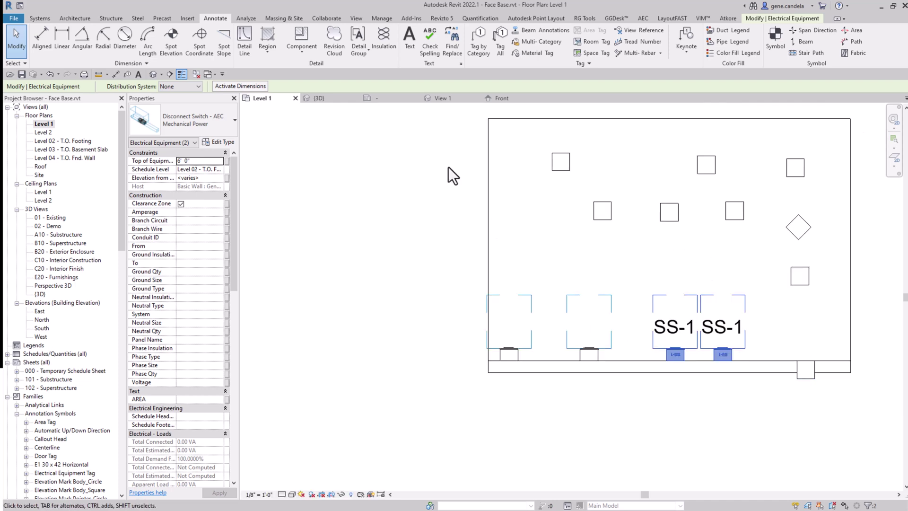
# In the 3D view, open the lower-right cube's family for editing
pyautogui.click(334, 101)
pyautogui.keyDown('shift'); pyautogui.moveTo(523, 330); pyautogui.dragTo(453, 337, button='middle'); pyautogui.keyUp('shift')
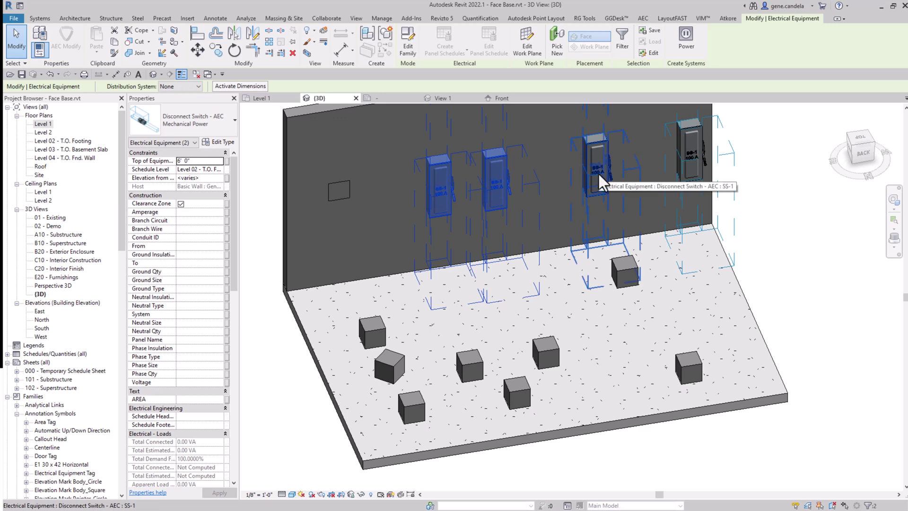
pyautogui.click(698, 364)
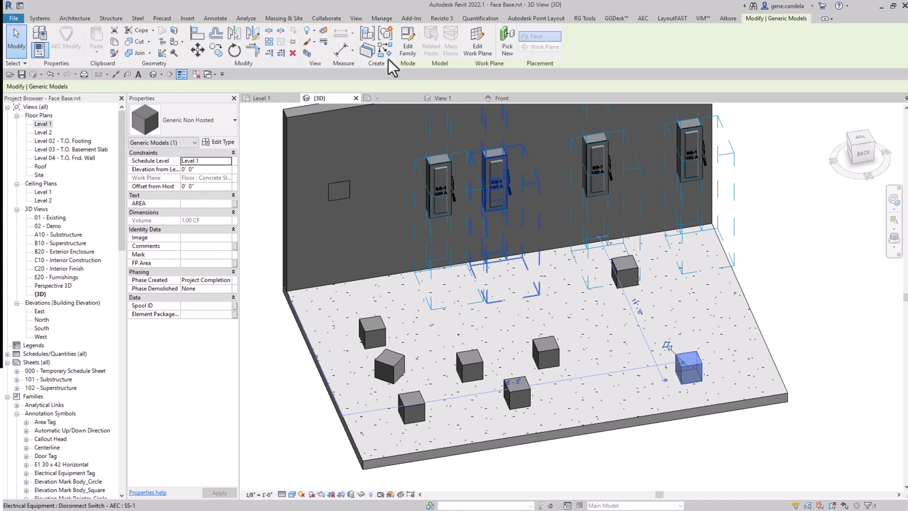
pyautogui.click(407, 48)
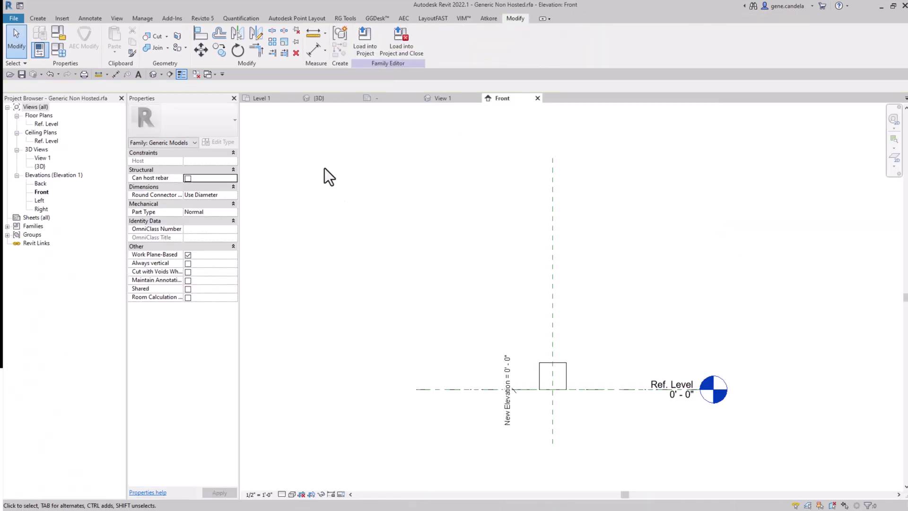
# Recategorize the family as Electrical Equipment, part type Transformer, and load it into Face Base.rvt
pyautogui.click(64, 33)
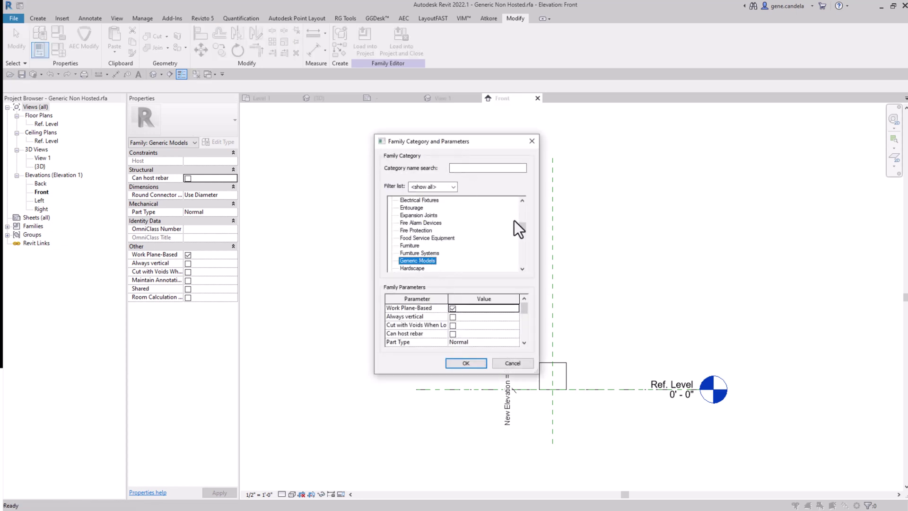
pyautogui.doubleClick(523, 201)
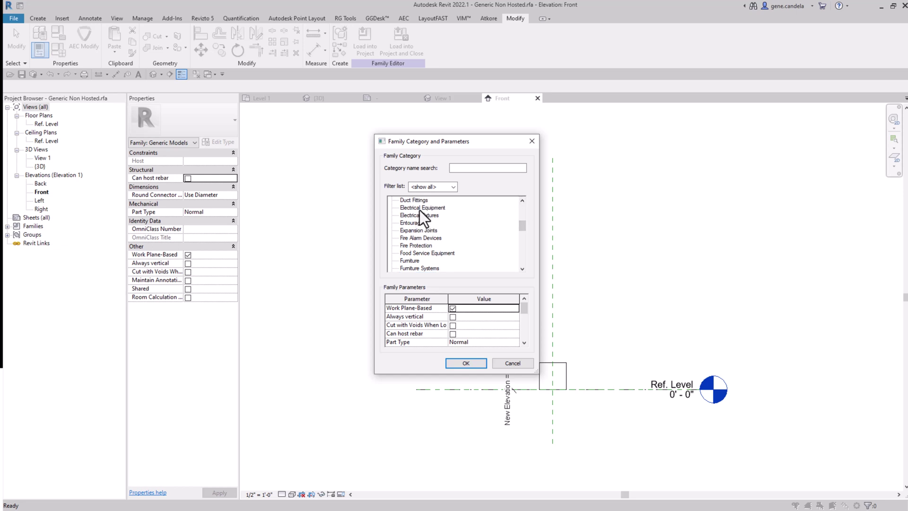
pyautogui.click(421, 208)
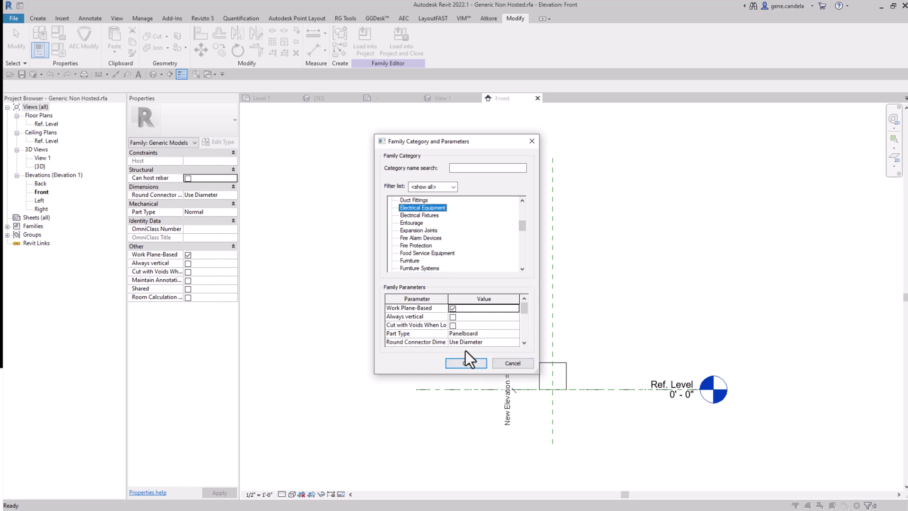
pyautogui.click(516, 333)
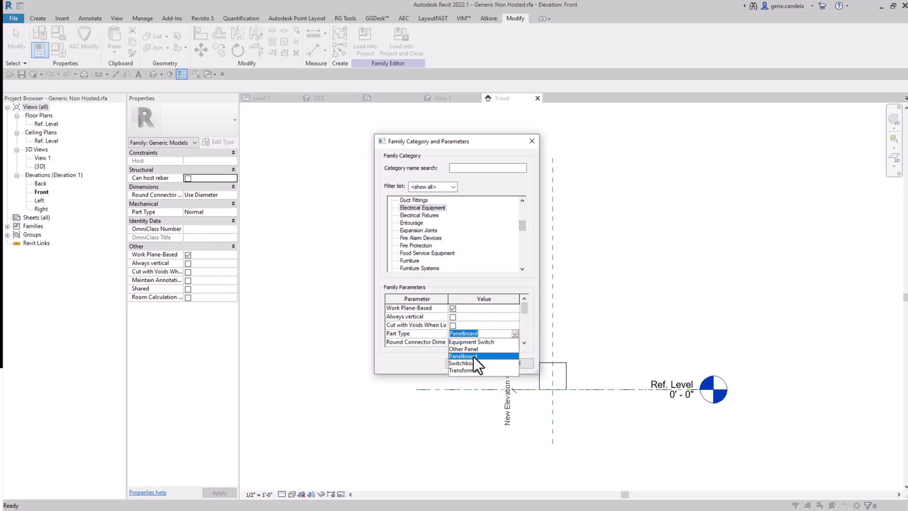
pyautogui.click(475, 370)
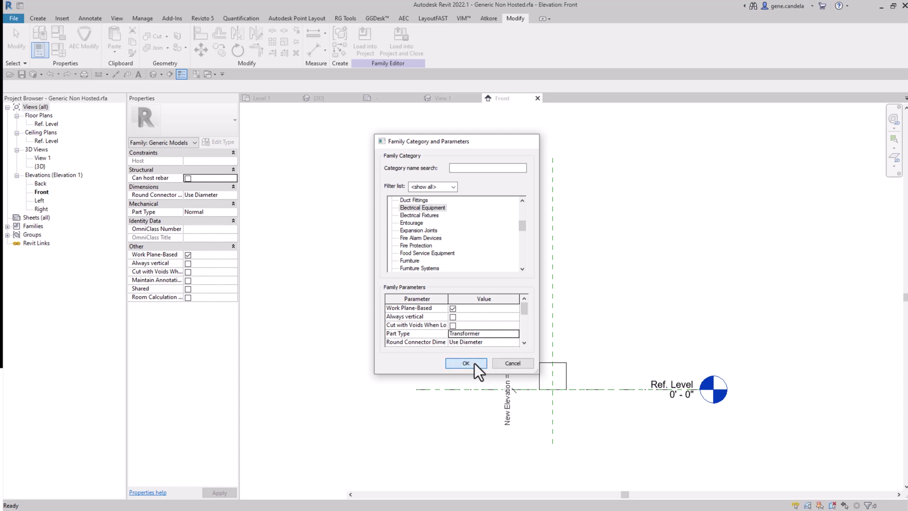
pyautogui.click(475, 363)
pyautogui.click(369, 38)
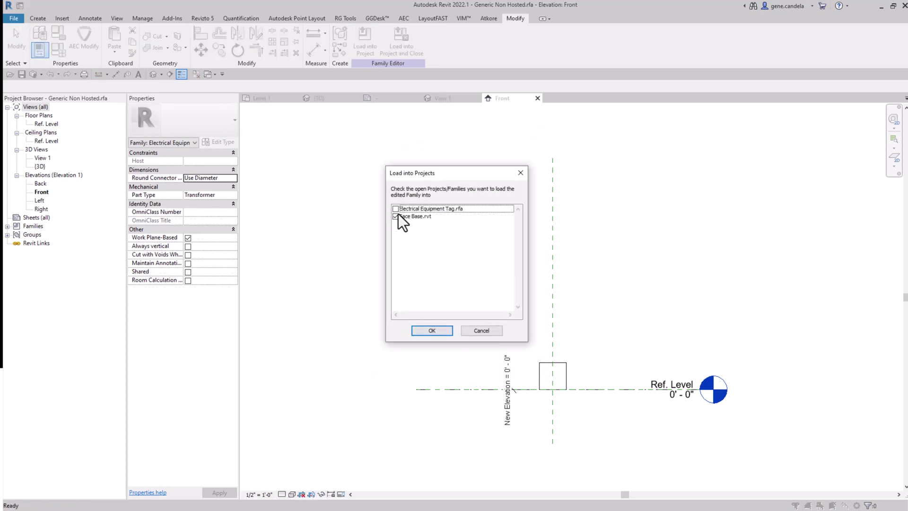
pyautogui.click(444, 332)
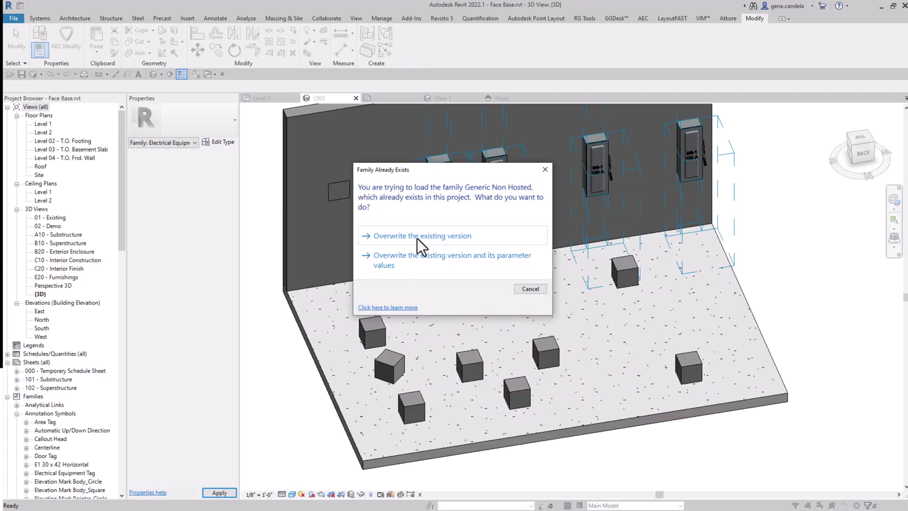
# Overwrite the existing family version, then uncheck Electrical Equipment in the 3D view's Visibility/Graphics (VG)
pyautogui.click(417, 236)
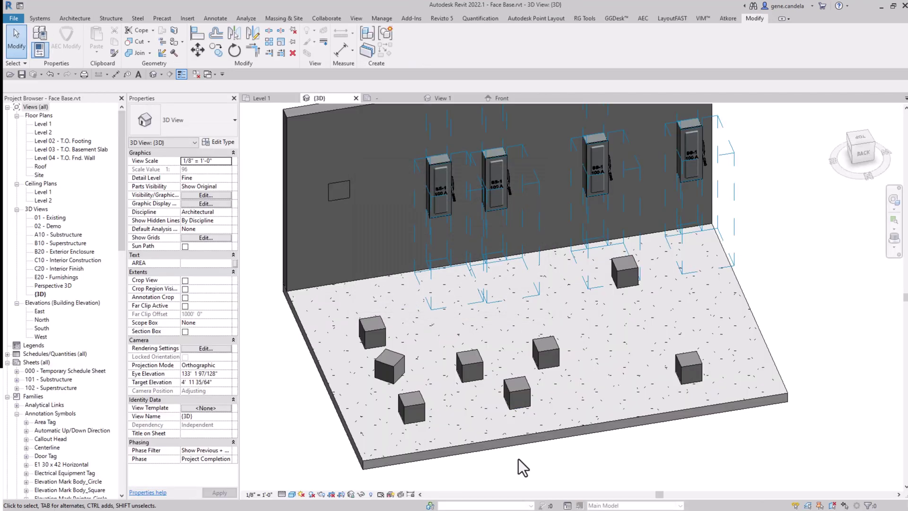
pyautogui.press('v')
pyautogui.press('g')
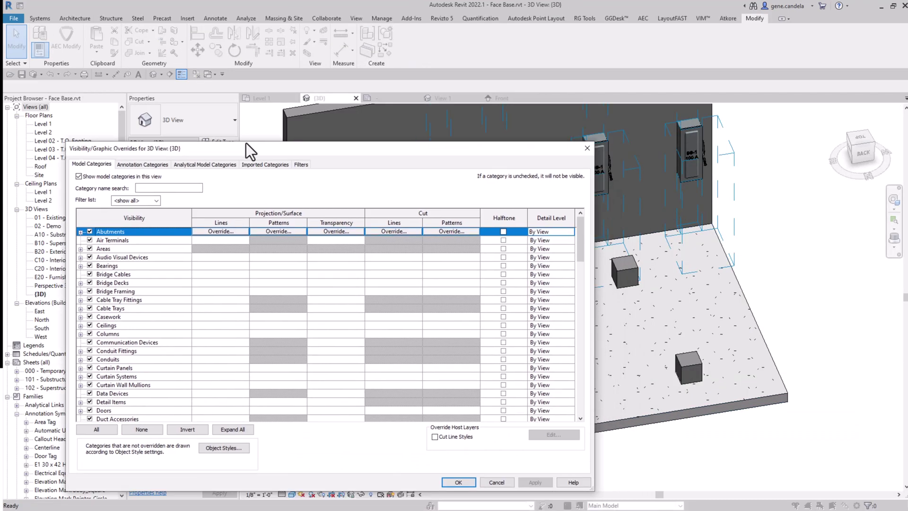
pyautogui.scroll(-2, 85, 341)
pyautogui.scroll(-2, 86, 339)
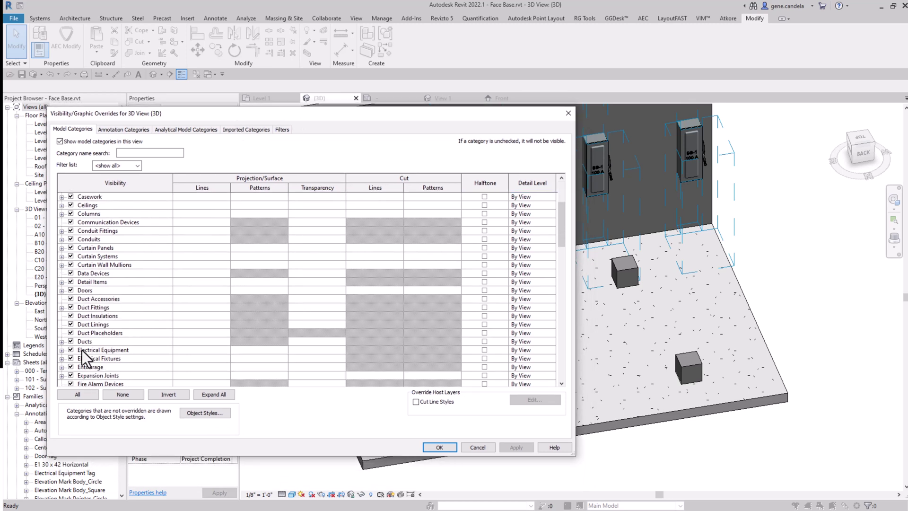
pyautogui.click(70, 350)
pyautogui.click(439, 447)
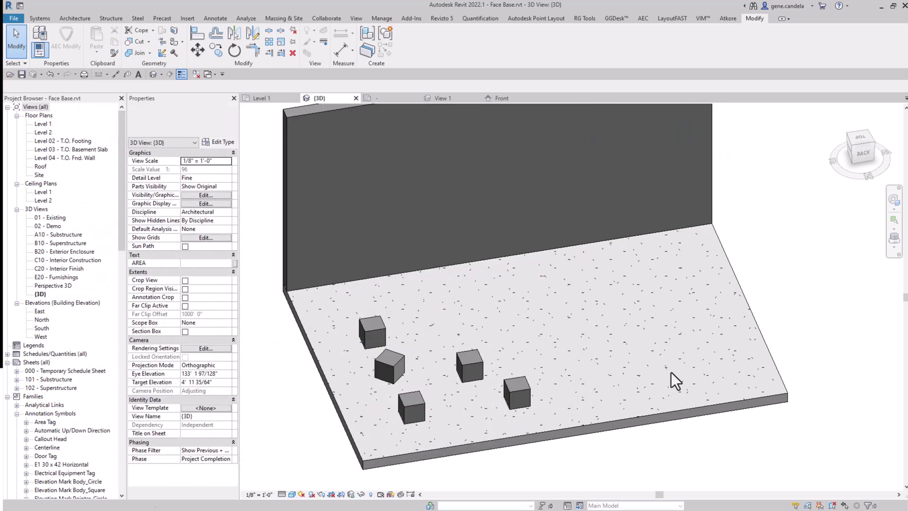